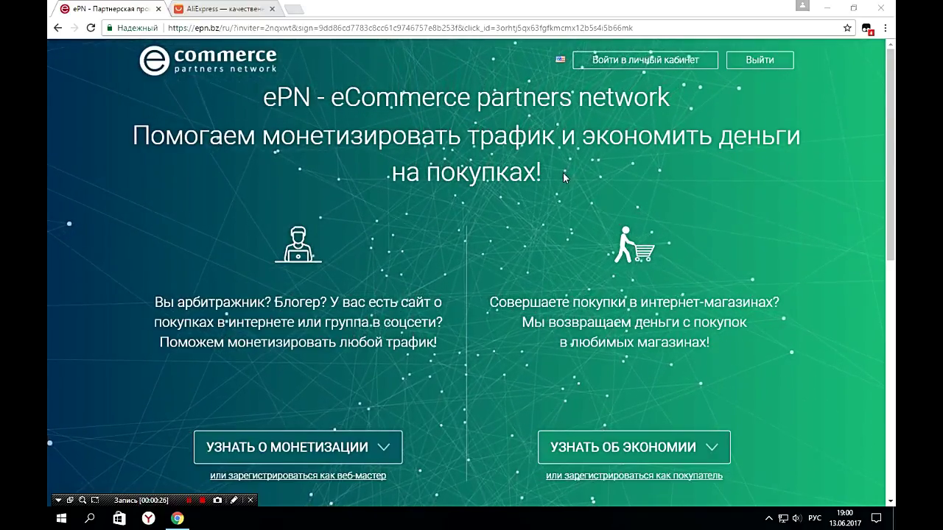
Open the webmaster cabinet from the ePN landing page and close the landing page's tab, staying in the tools section
{"action": "scroll", "coordinate": [482, 321], "scroll_direction": "down", "scroll_amount": 2}
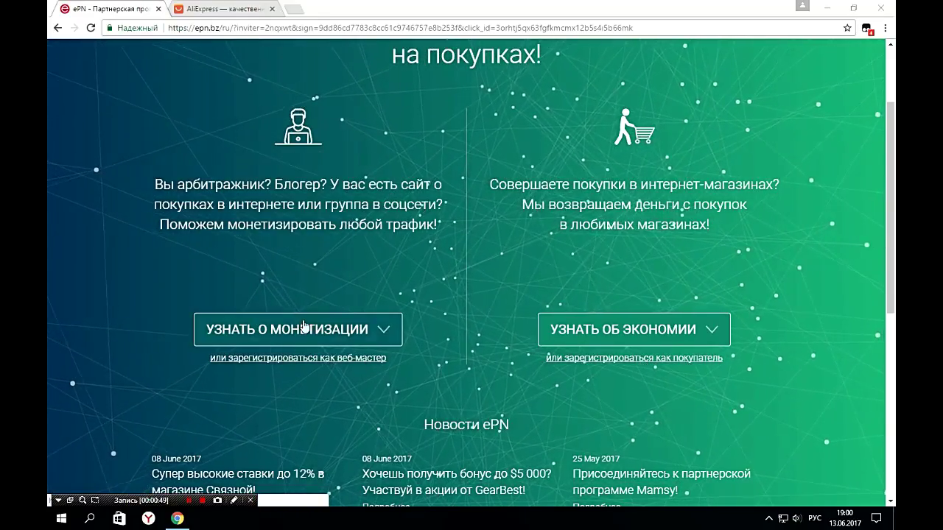
{"action": "left_click", "coordinate": [326, 359]}
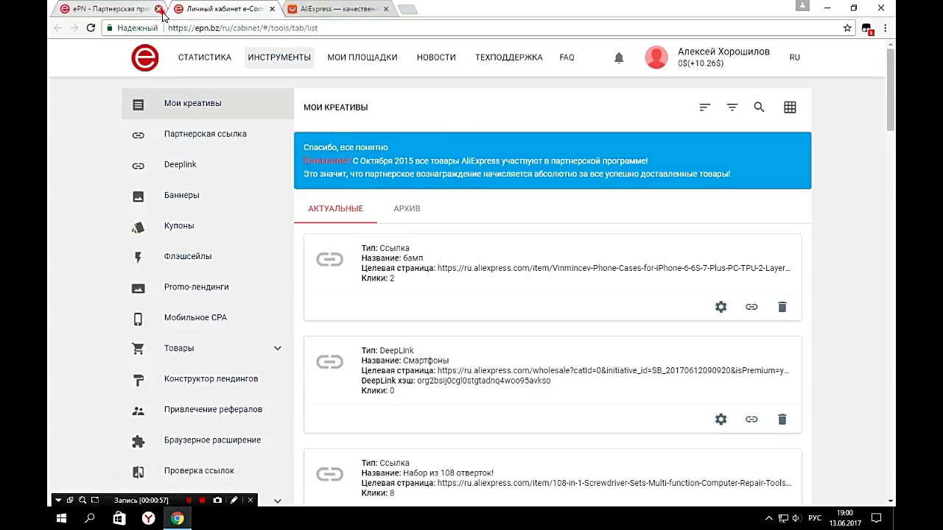
{"action": "left_click", "coordinate": [159, 10]}
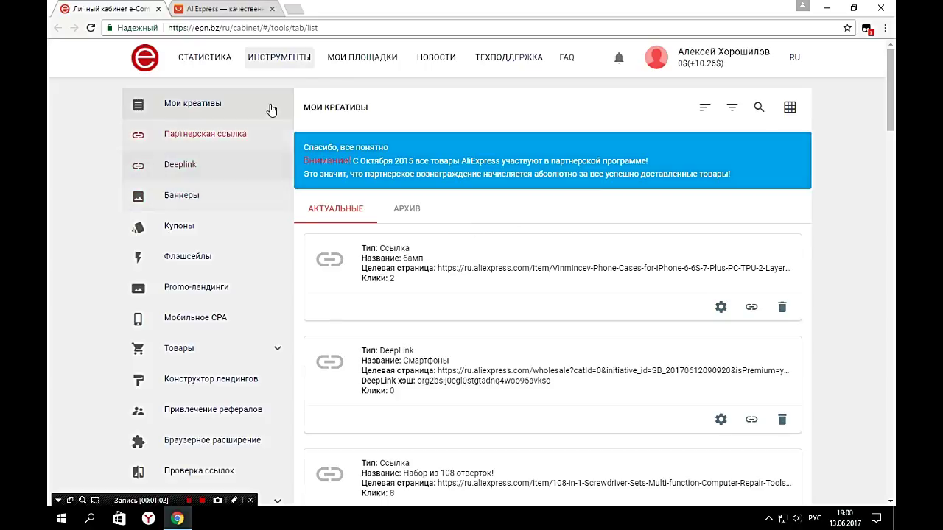
{"action": "left_click", "coordinate": [263, 63]}
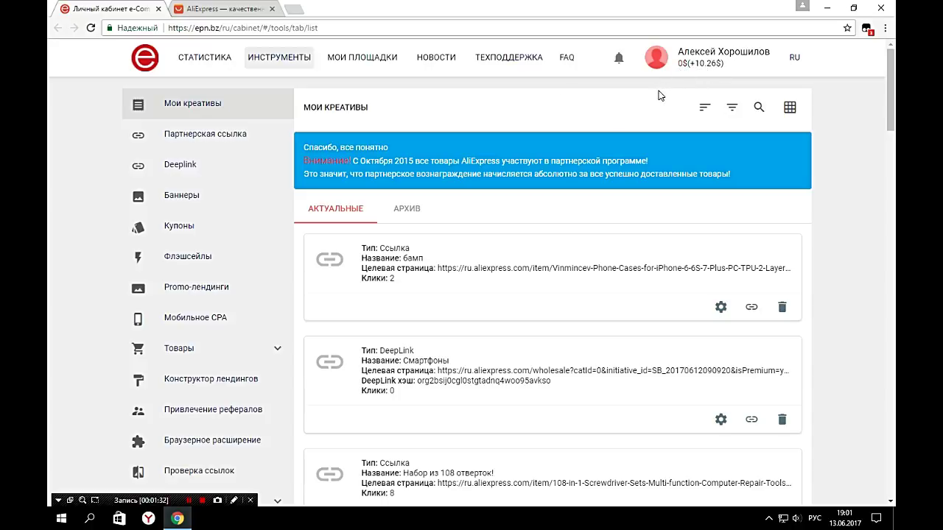
Open the account profile and view the payment systems available for adding a wallet, without saving any
{"action": "left_click", "coordinate": [718, 50]}
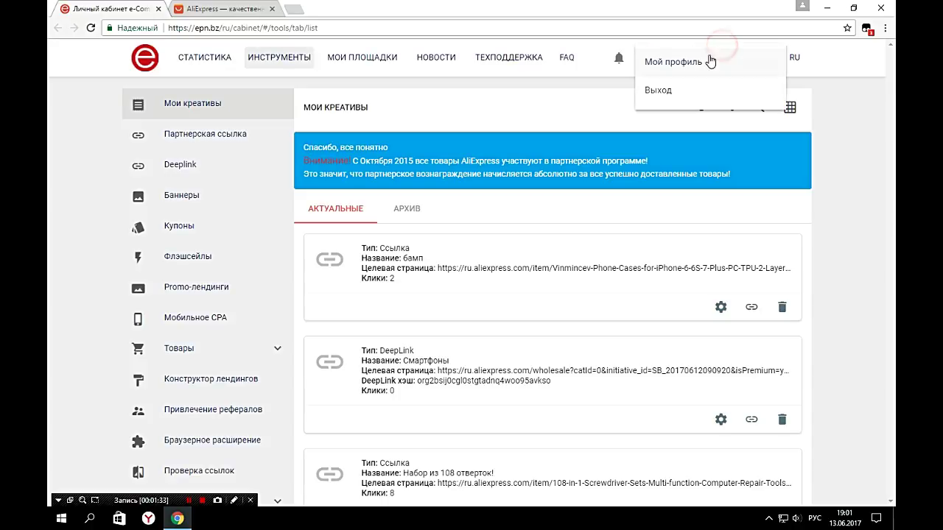
{"action": "left_click", "coordinate": [666, 62]}
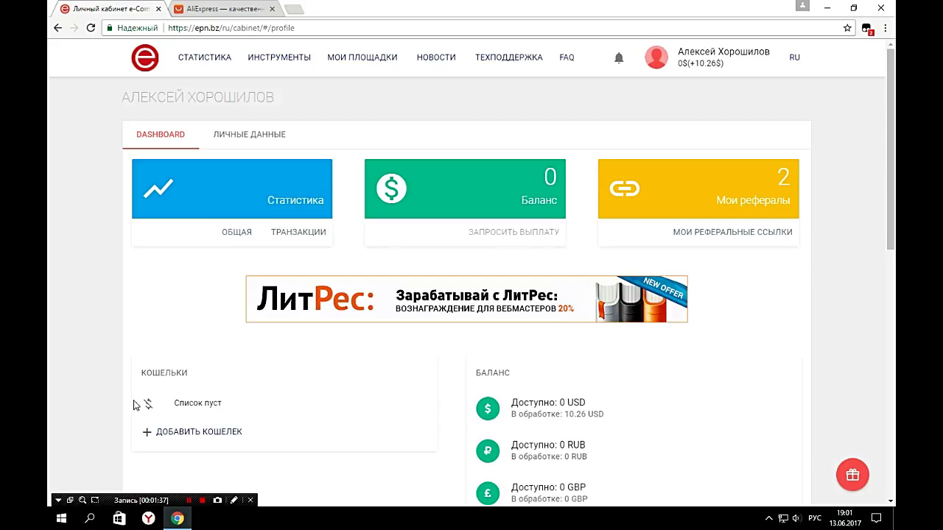
{"action": "left_click", "coordinate": [190, 432]}
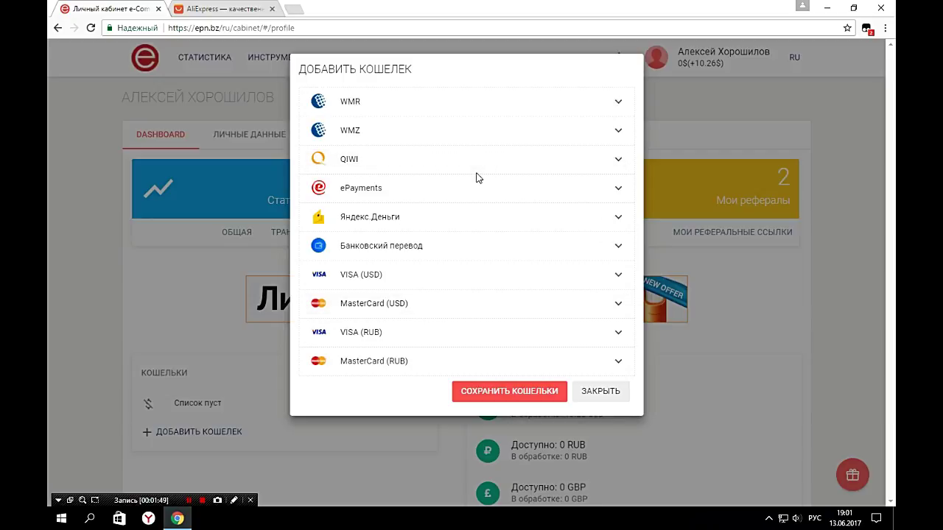
{"action": "left_click", "coordinate": [601, 393]}
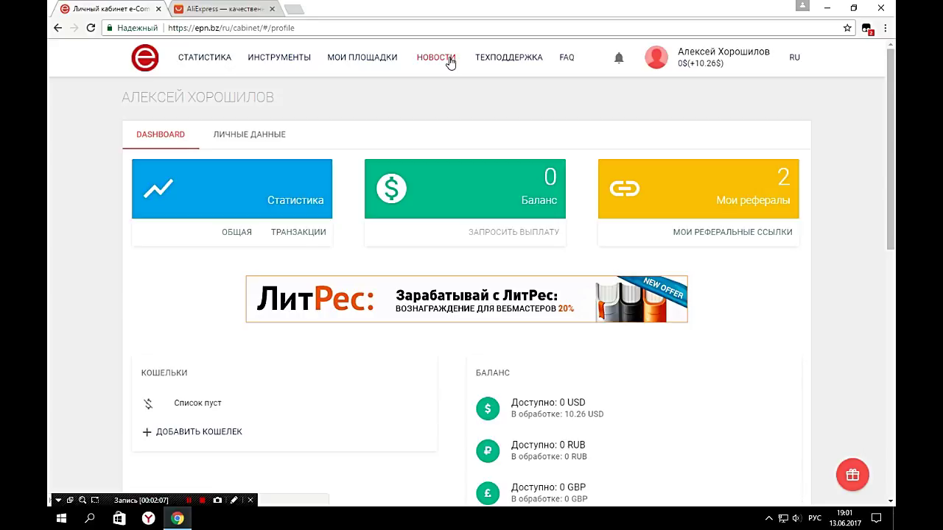
Open the form for adding a traffic site and look through the list of offers, keeping AliExpress selected
{"action": "left_click", "coordinate": [366, 62]}
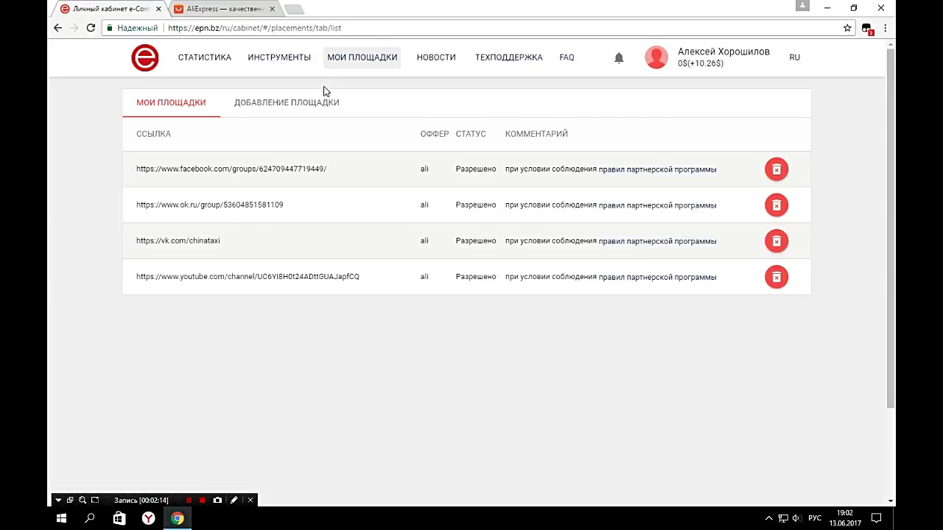
{"action": "left_click", "coordinate": [288, 104]}
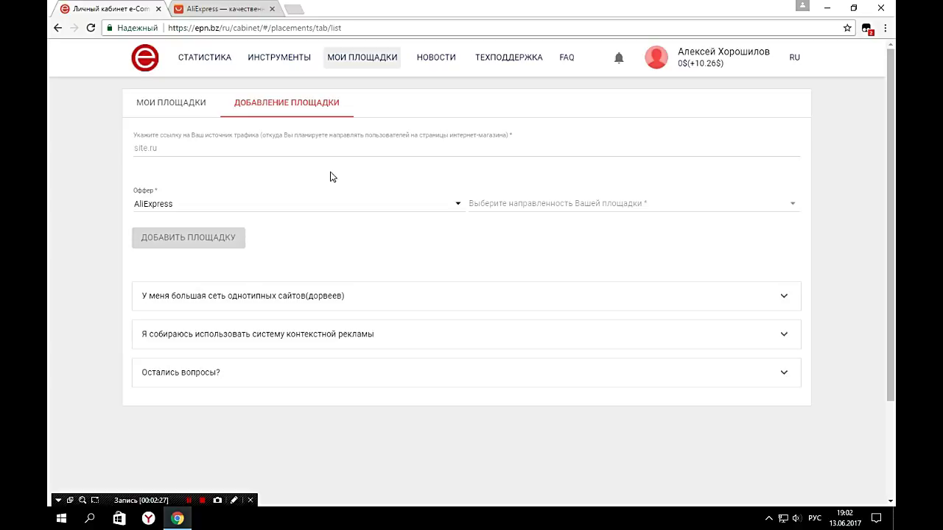
{"action": "left_click", "coordinate": [176, 151]}
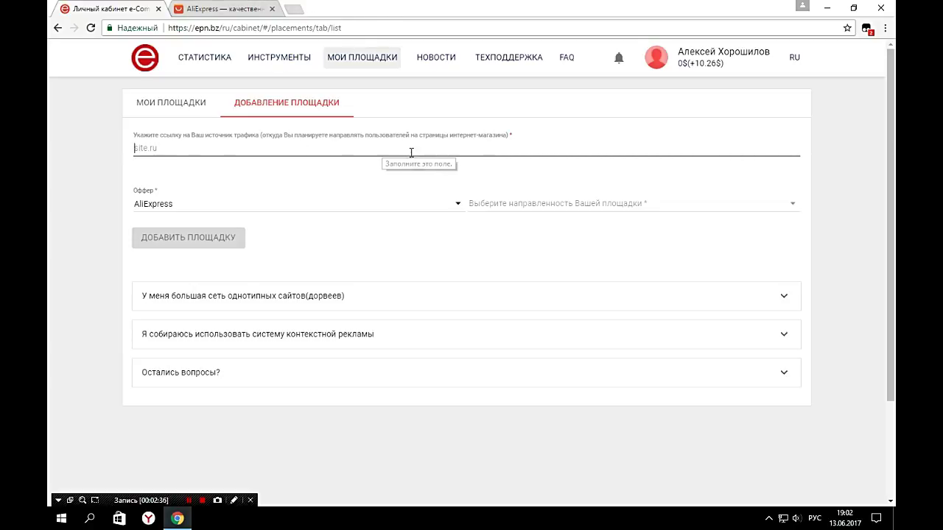
{"action": "left_click", "coordinate": [244, 154]}
{"action": "left_click", "coordinate": [455, 204]}
{"action": "scroll", "coordinate": [288, 242], "scroll_direction": "down", "scroll_amount": 1}
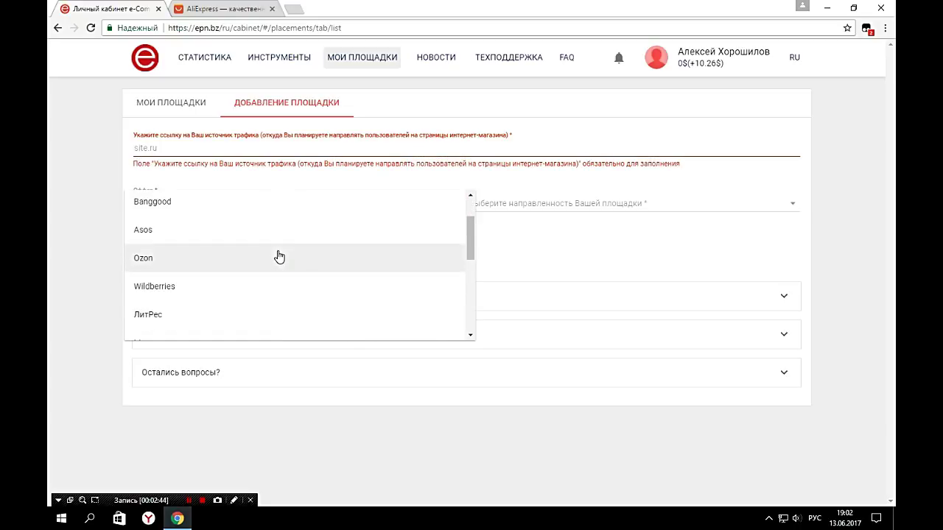
{"action": "scroll", "coordinate": [267, 276], "scroll_direction": "up", "scroll_amount": 1}
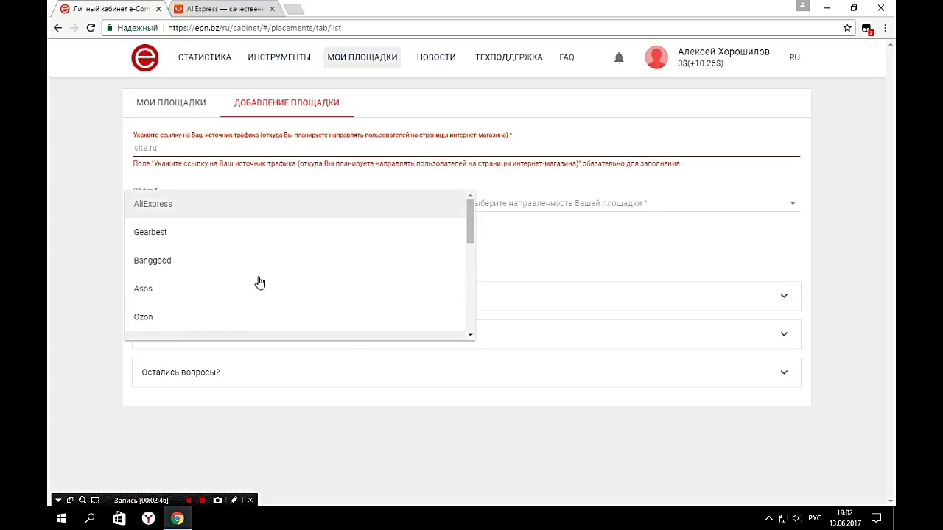
{"action": "left_click", "coordinate": [410, 202]}
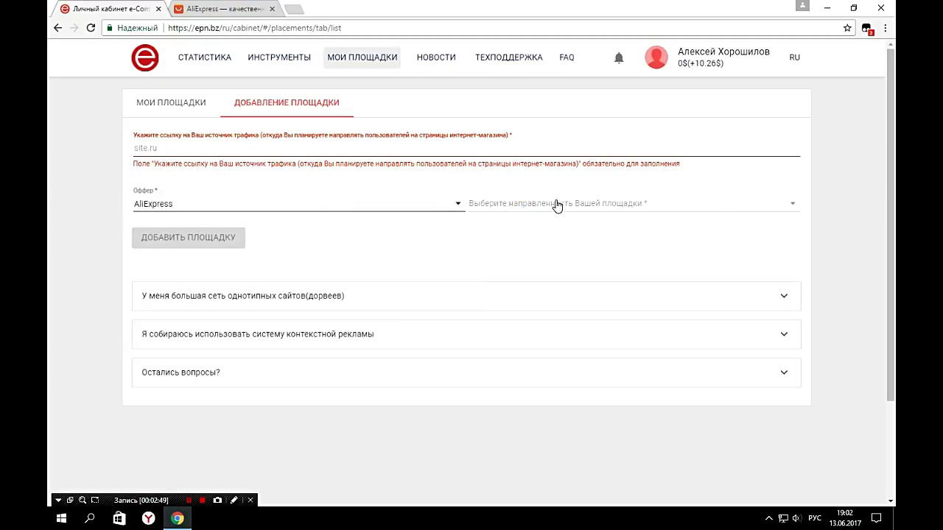
Look through the available site focus types in the form for adding a site
{"action": "left_click", "coordinate": [557, 206]}
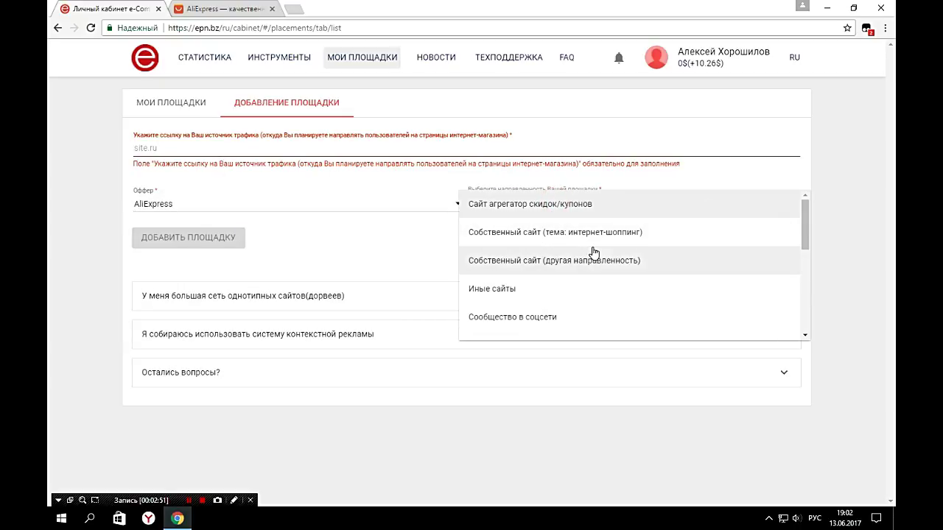
{"action": "scroll", "coordinate": [598, 269], "scroll_direction": "down", "scroll_amount": 2}
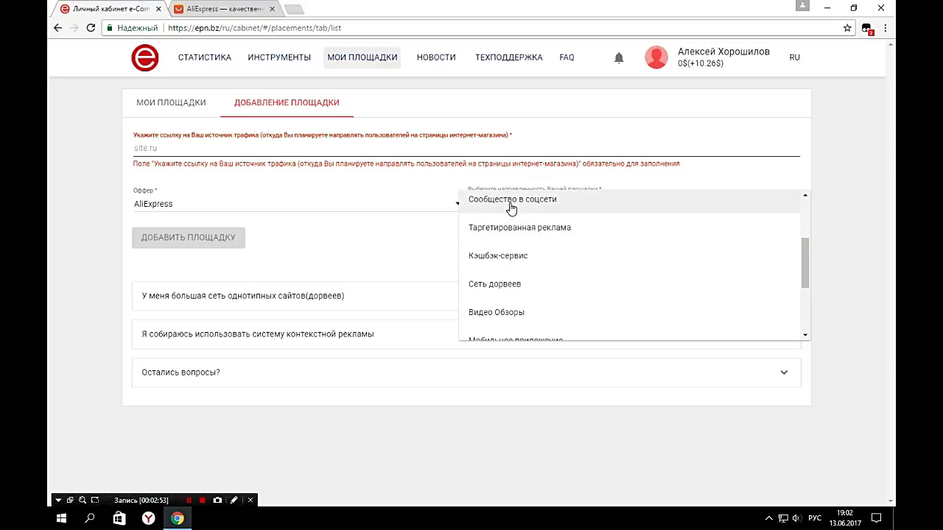
{"action": "scroll", "coordinate": [637, 287], "scroll_direction": "down", "scroll_amount": 1}
{"action": "scroll", "coordinate": [640, 287], "scroll_direction": "down", "scroll_amount": 1}
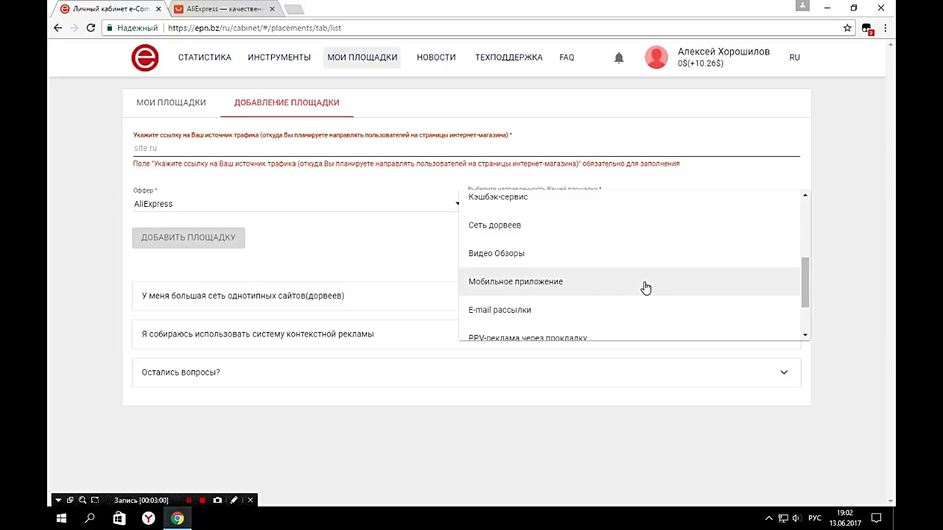
{"action": "scroll", "coordinate": [645, 287], "scroll_direction": "down", "scroll_amount": 2}
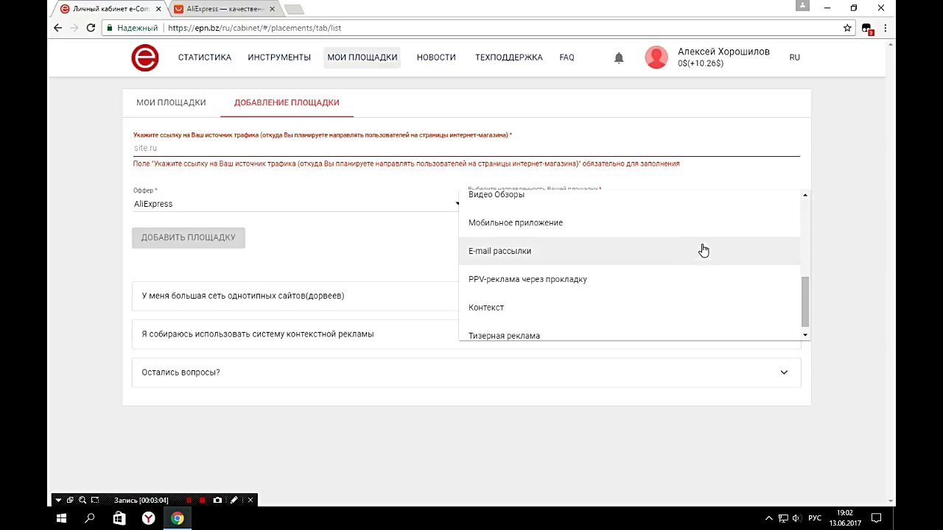
{"action": "scroll", "coordinate": [695, 260], "scroll_direction": "up", "scroll_amount": 4}
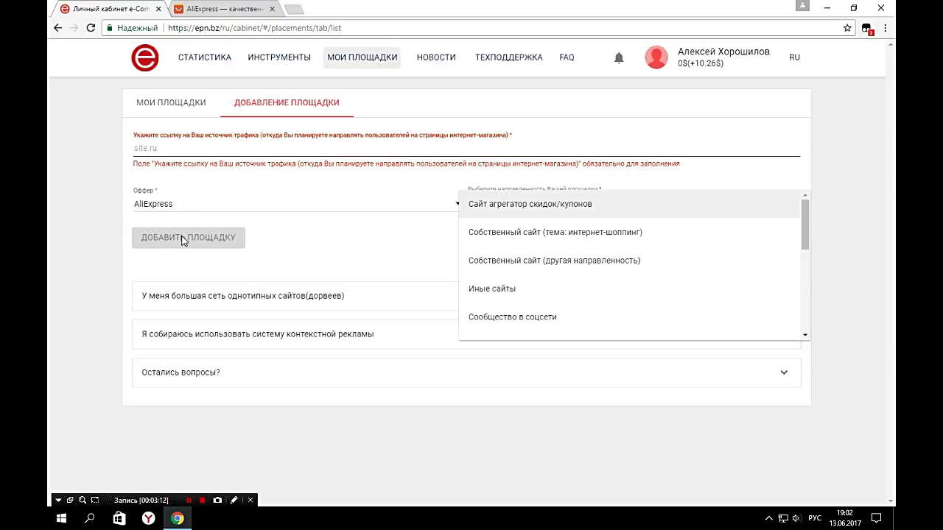
Return to the list of registered sites and check the approval status of the Facebook group
{"action": "left_click", "coordinate": [162, 104]}
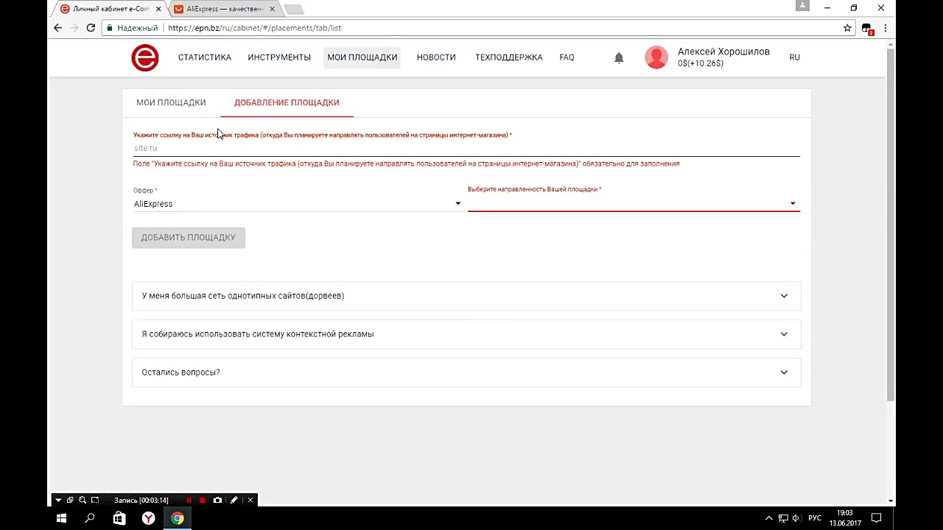
{"action": "left_click", "coordinate": [158, 104]}
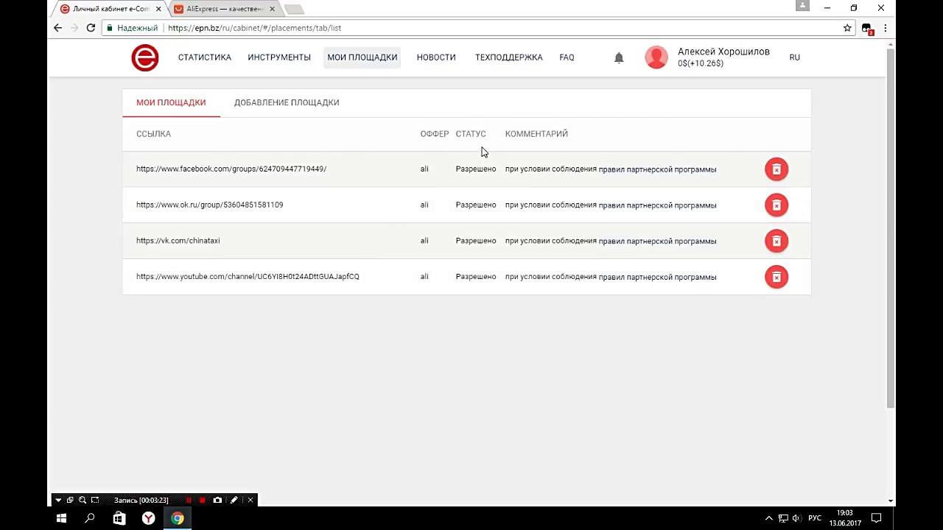
{"action": "double_click", "coordinate": [458, 170]}
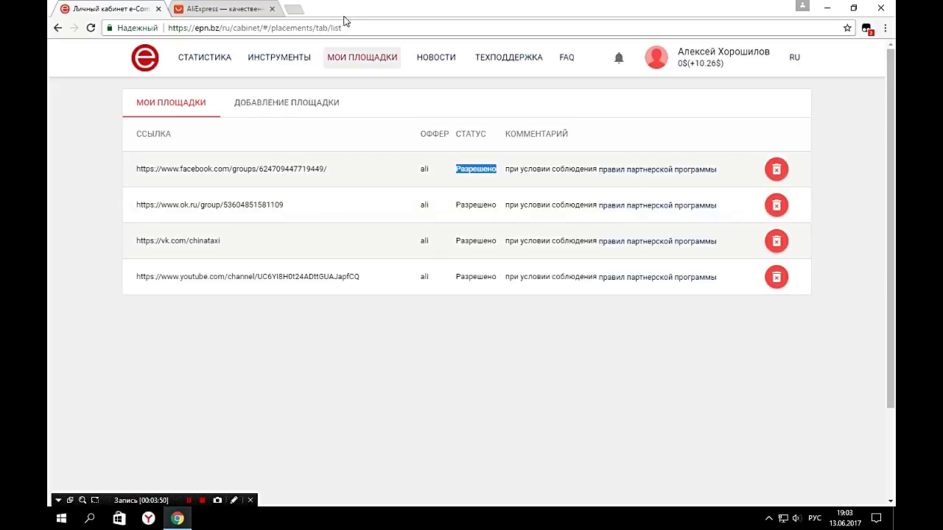
Start a new partner link in the tools section and name the creative "игровая клавиатура"
{"action": "left_click", "coordinate": [286, 60]}
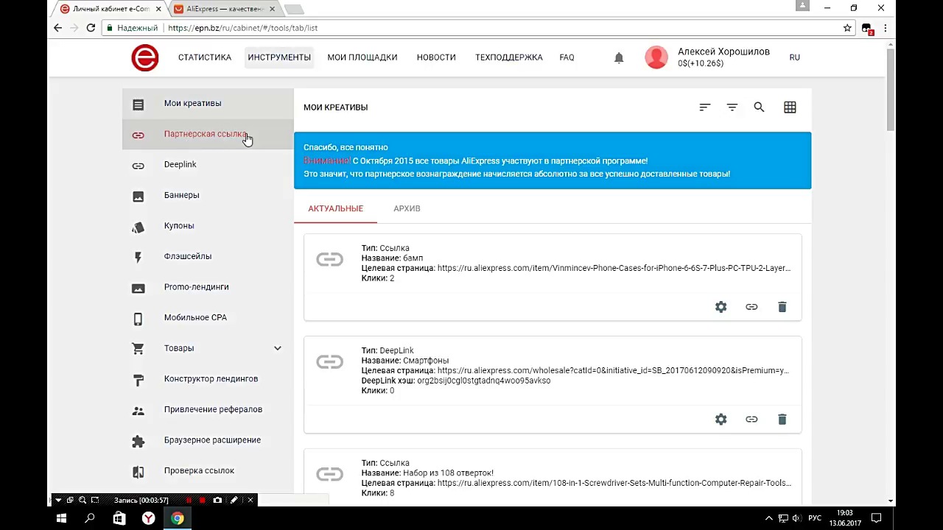
{"action": "left_click", "coordinate": [193, 140]}
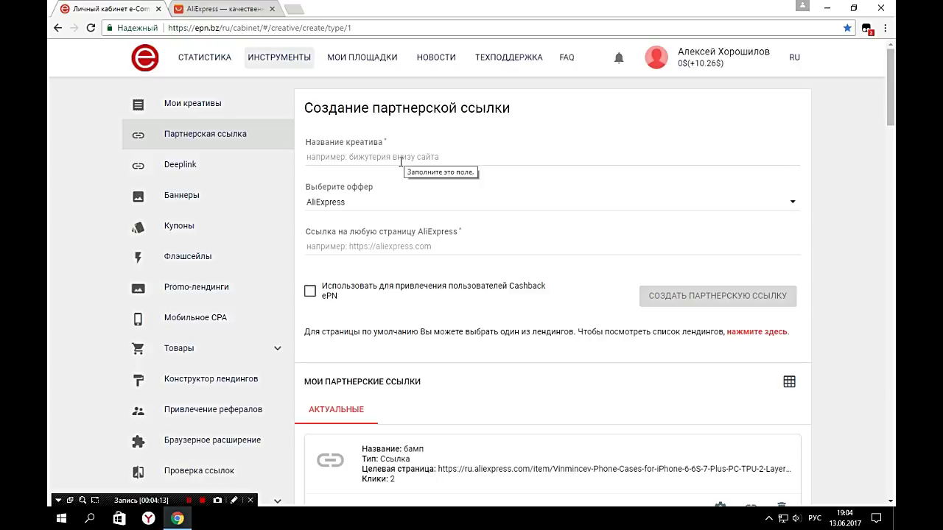
{"action": "left_click", "coordinate": [329, 163]}
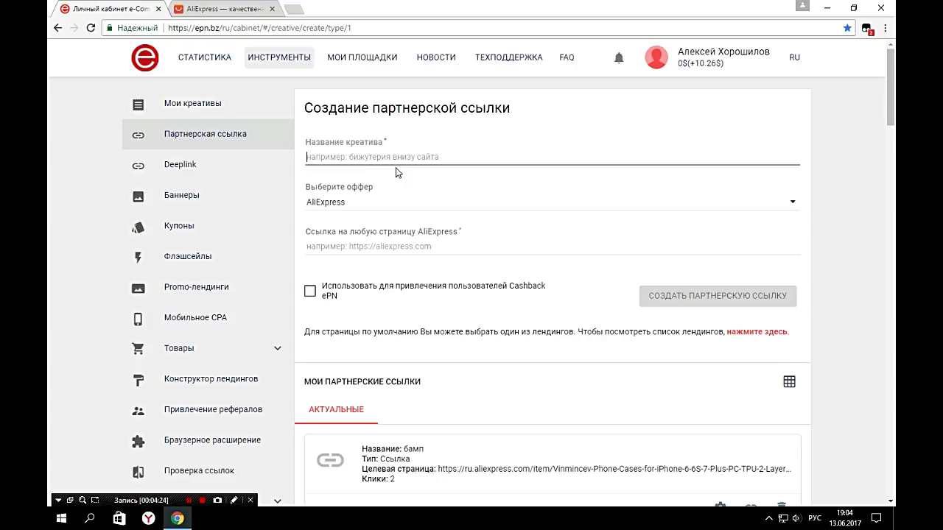
{"action": "type", "text": "и"}
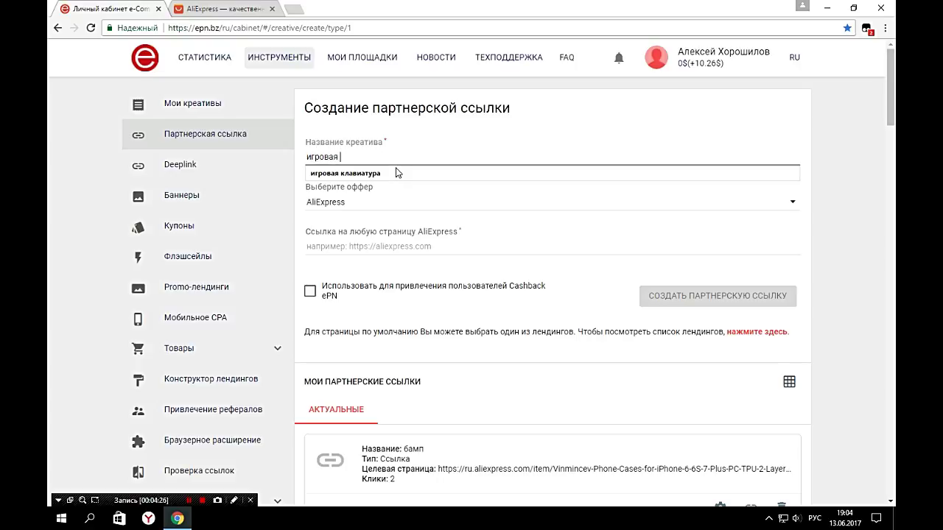
{"action": "type", "text": "гровая"}
{"action": "left_click", "coordinate": [396, 173]}
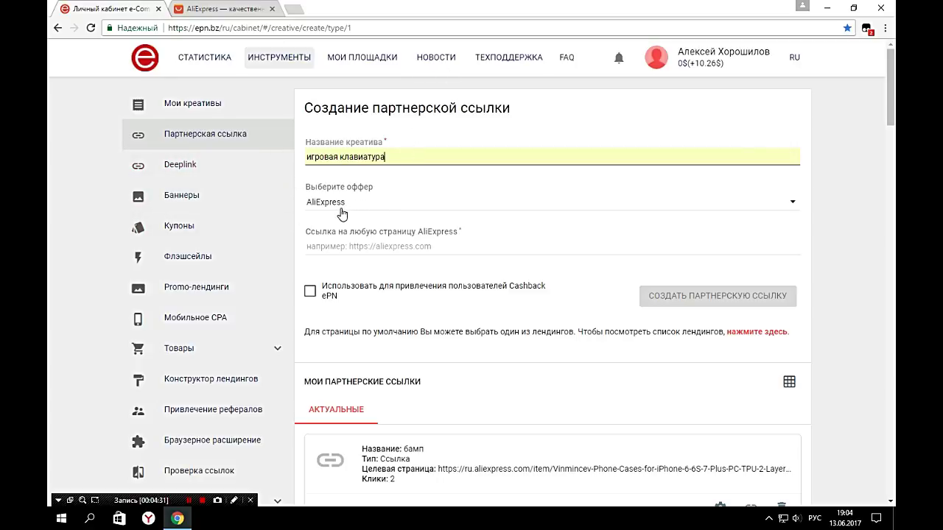
Switch to the AliExpress site and search for "Игровая клавиатура"
{"action": "left_click", "coordinate": [215, 9]}
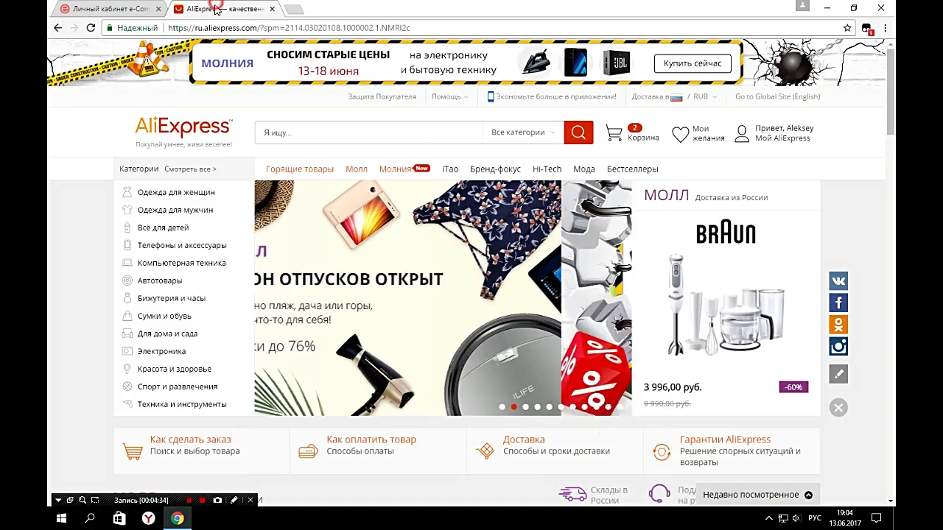
{"action": "left_click", "coordinate": [294, 132]}
{"action": "type", "text": "Игровая клавиат"}
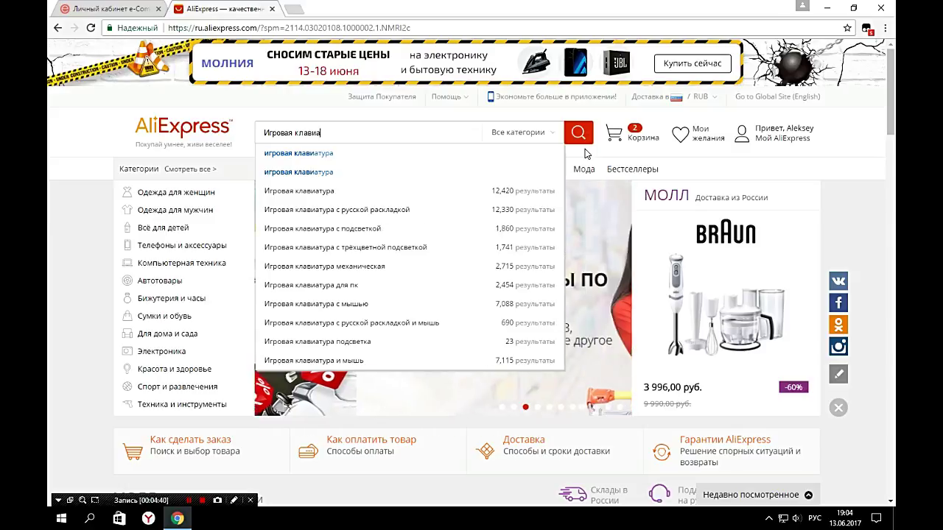
{"action": "type", "text": "ура"}
{"action": "key", "text": "Return"}
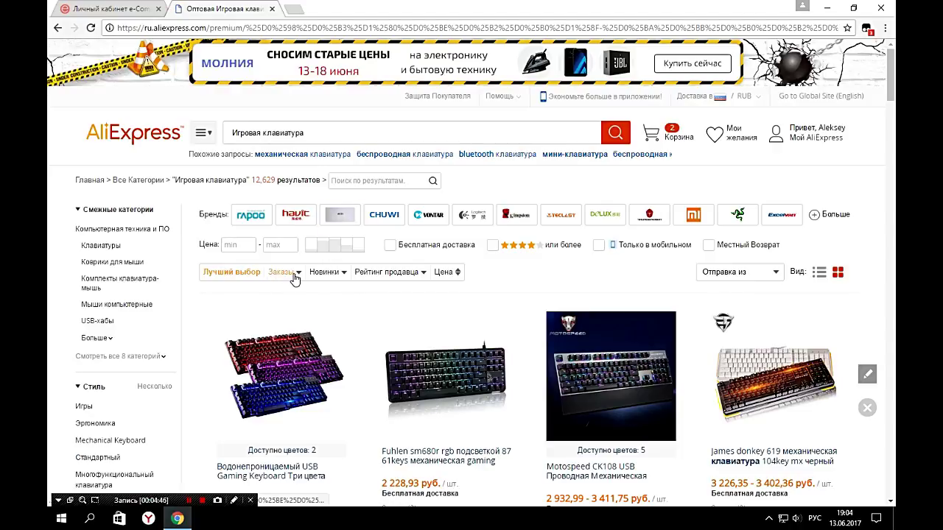
Sort the results by number of orders, open the Russian-version backlit gaming keyboard's page and check its available quantity
{"action": "left_click", "coordinate": [289, 274]}
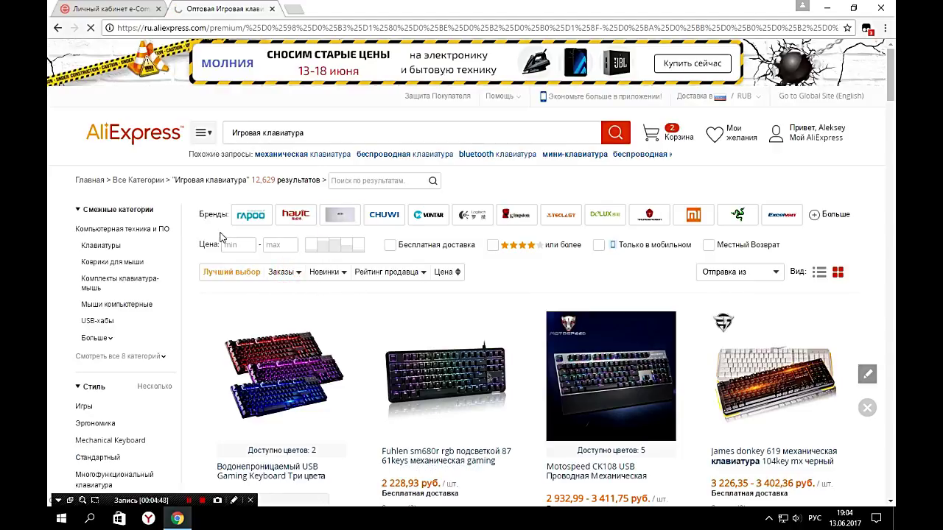
{"action": "scroll", "coordinate": [383, 337], "scroll_direction": "down", "scroll_amount": 2}
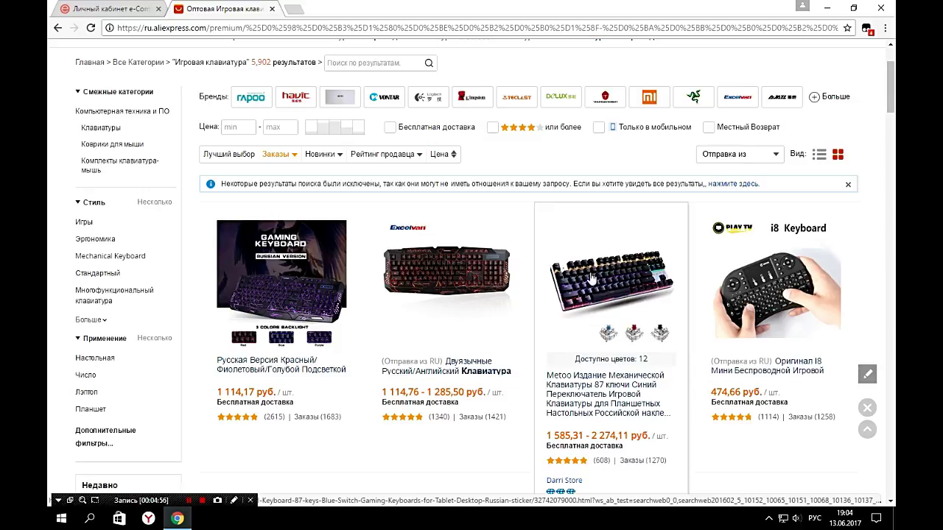
{"action": "scroll", "coordinate": [266, 354], "scroll_direction": "down", "scroll_amount": 1}
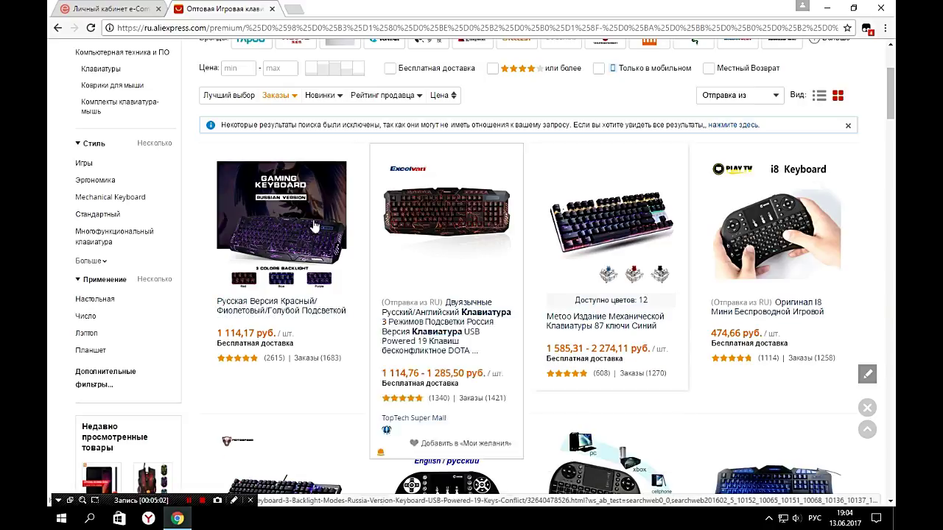
{"action": "left_click", "coordinate": [281, 204]}
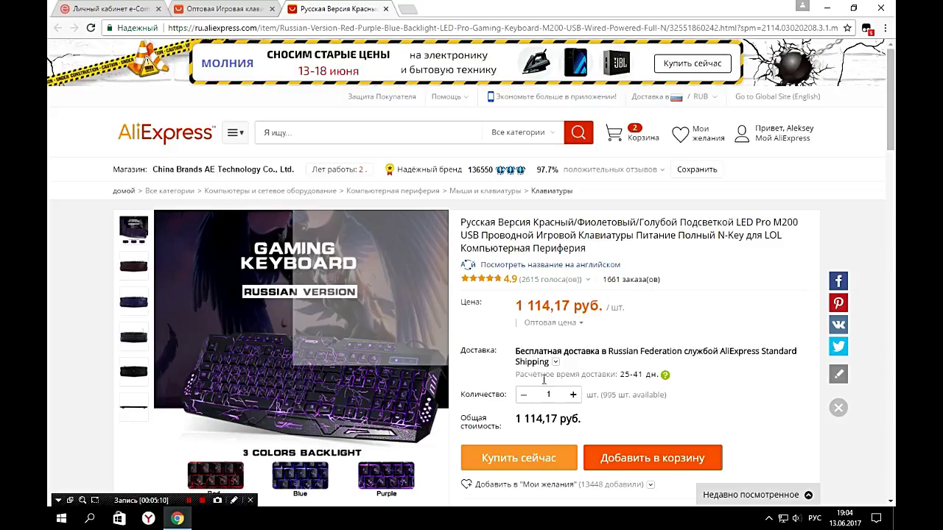
{"action": "left_click_drag", "start_coordinate": [603, 397], "coordinate": [654, 394]}
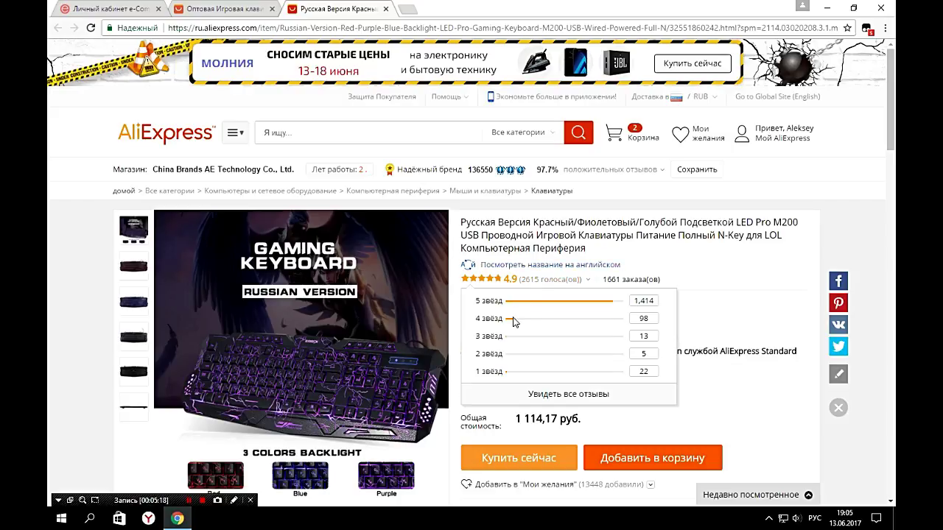
Look over the gaming keyboard's customer reviews and return to the start of its product page
{"action": "scroll", "coordinate": [526, 321], "scroll_direction": "down", "scroll_amount": 5}
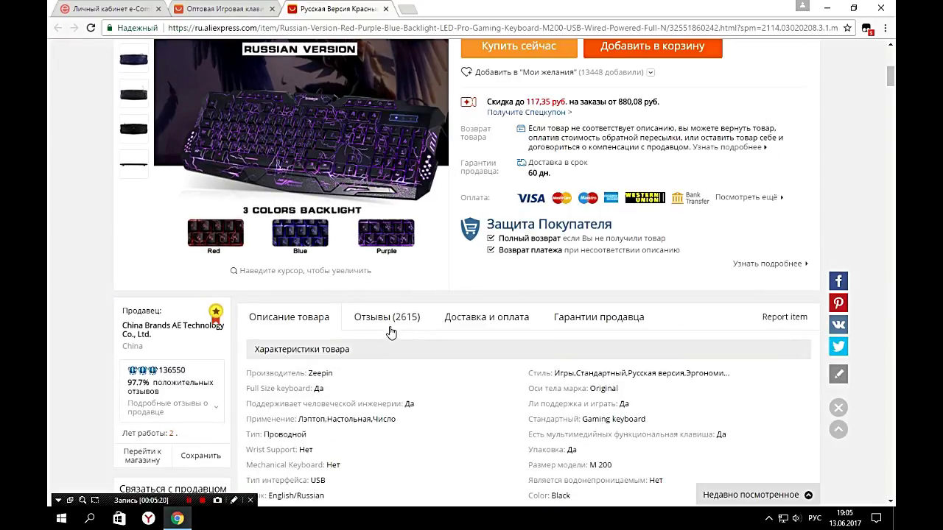
{"action": "left_click", "coordinate": [383, 318]}
{"action": "scroll", "coordinate": [435, 357], "scroll_direction": "down", "scroll_amount": 2}
{"action": "scroll", "coordinate": [455, 366], "scroll_direction": "down", "scroll_amount": 2}
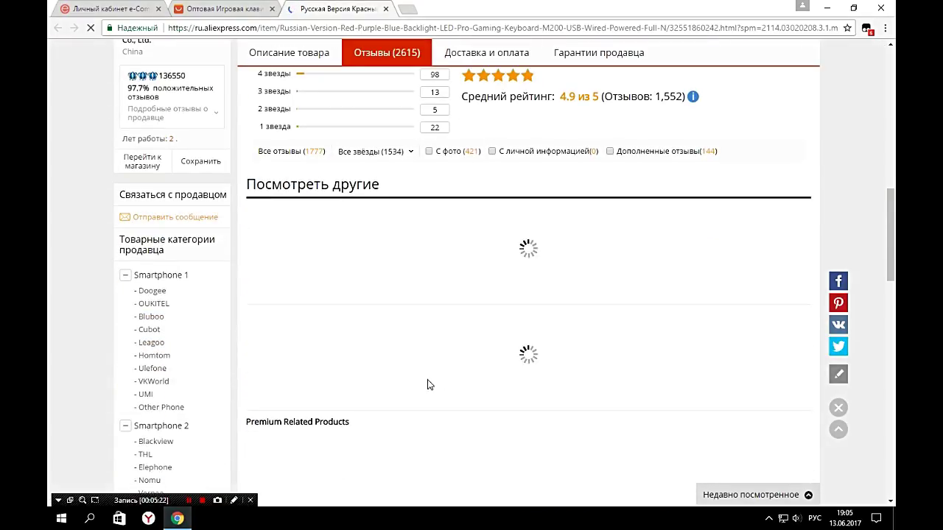
{"action": "scroll", "coordinate": [516, 365], "scroll_direction": "up", "scroll_amount": 6}
{"action": "scroll", "coordinate": [504, 365], "scroll_direction": "up", "scroll_amount": 3}
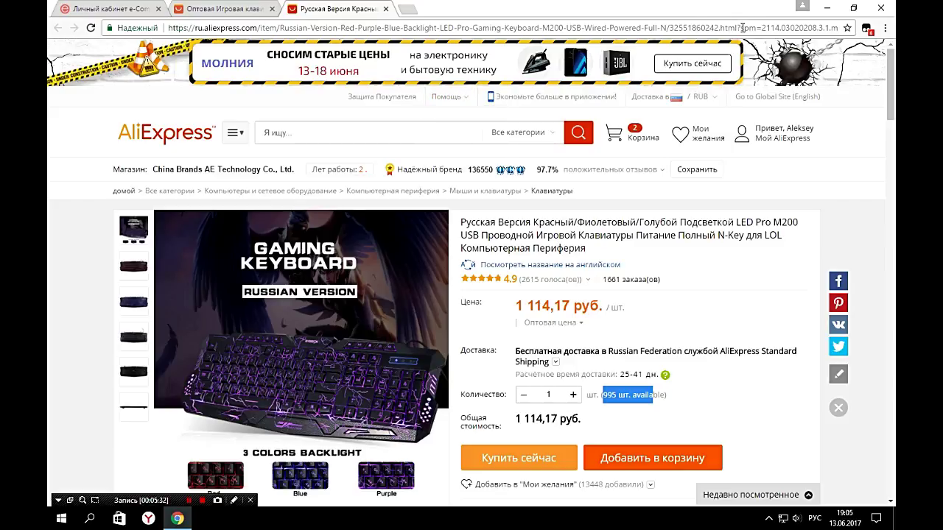
Copy the keyboard page's address only up to ".html" and return to the ePN affiliate cabinet
{"action": "left_click_drag", "start_coordinate": [737, 27], "coordinate": [122, 26]}
{"action": "key", "text": "ctrl+c"}
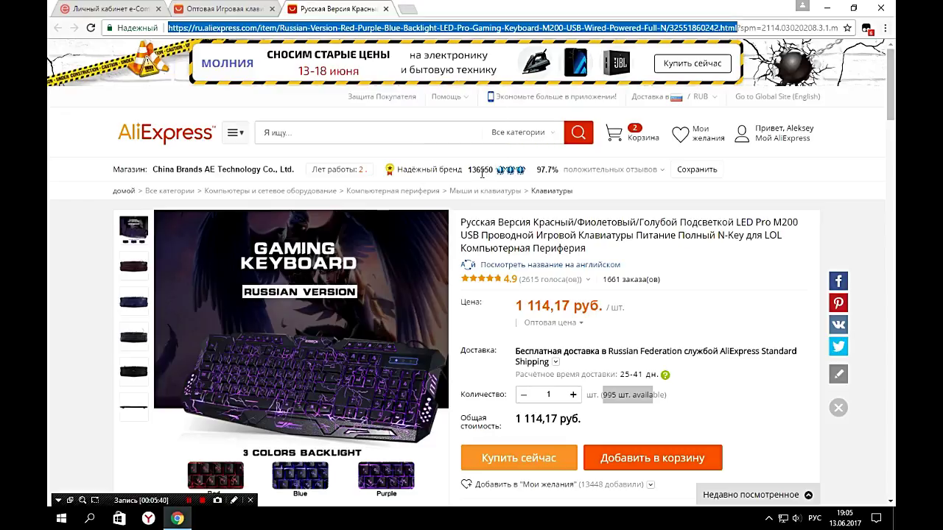
{"action": "mouse_move", "coordinate": [475, 183]}
{"action": "key", "text": "ctrl+1"}
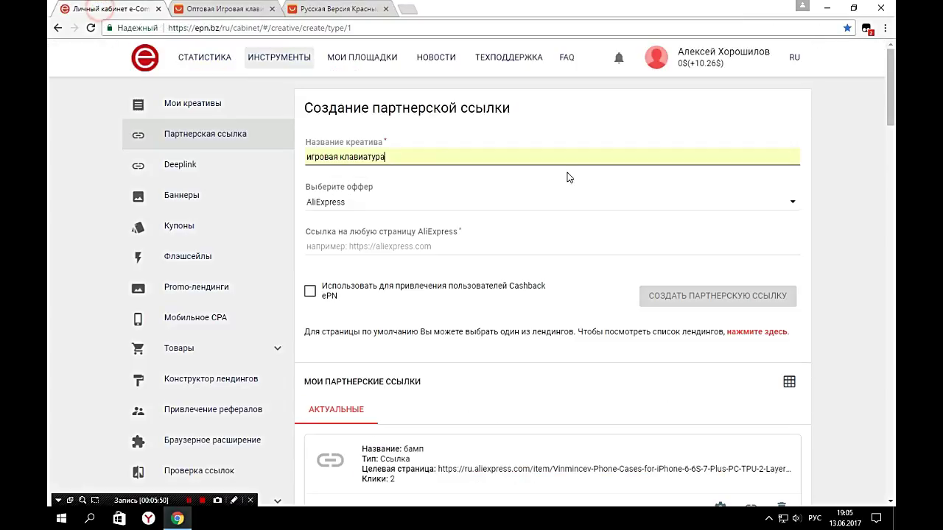
Paste the copied address as the AliExpress target page, enable use for attracting Cashback ePN users and create the partner link
{"action": "key", "text": "Return"}
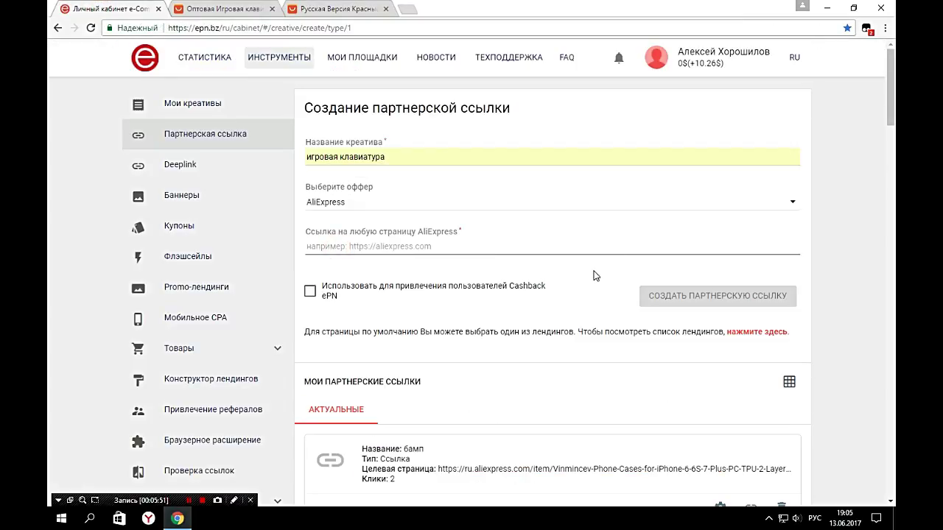
{"action": "key", "text": "ctrl+v"}
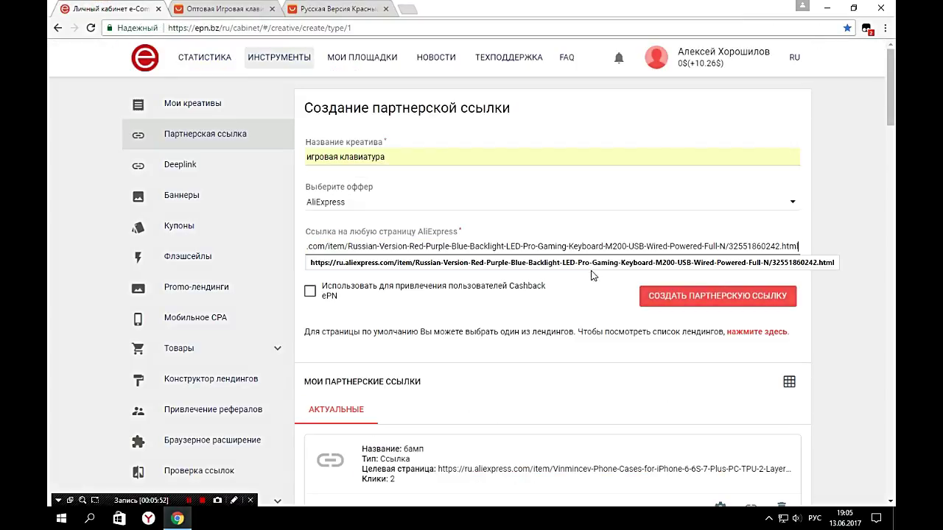
{"action": "left_click", "coordinate": [310, 292]}
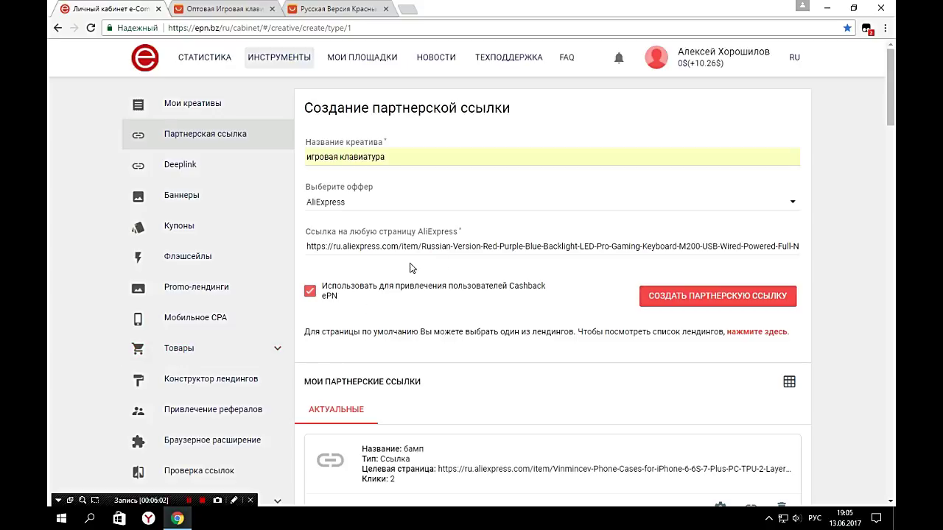
{"action": "left_click", "coordinate": [673, 298]}
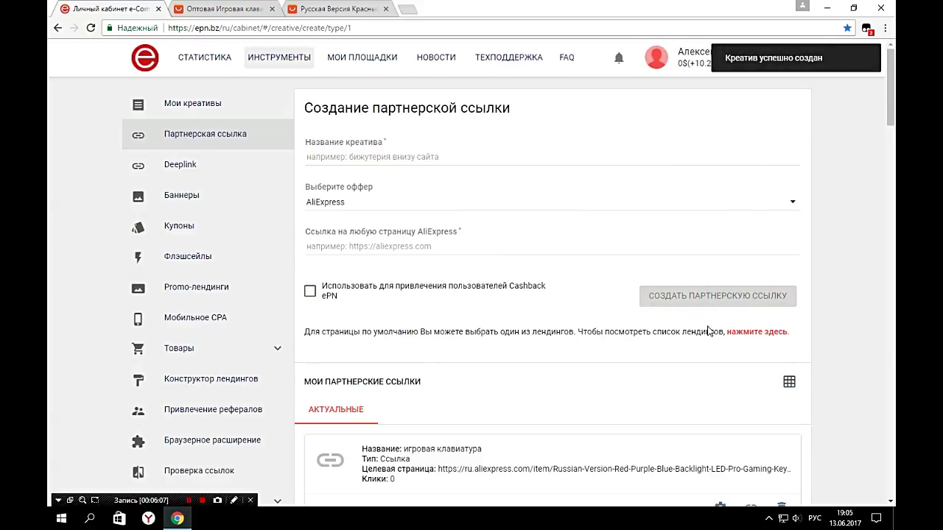
Open the insertion code of the "игровая клавиатура" link, shorten it and copy the ali.pub version
{"action": "scroll", "coordinate": [577, 346], "scroll_direction": "down", "scroll_amount": 1}
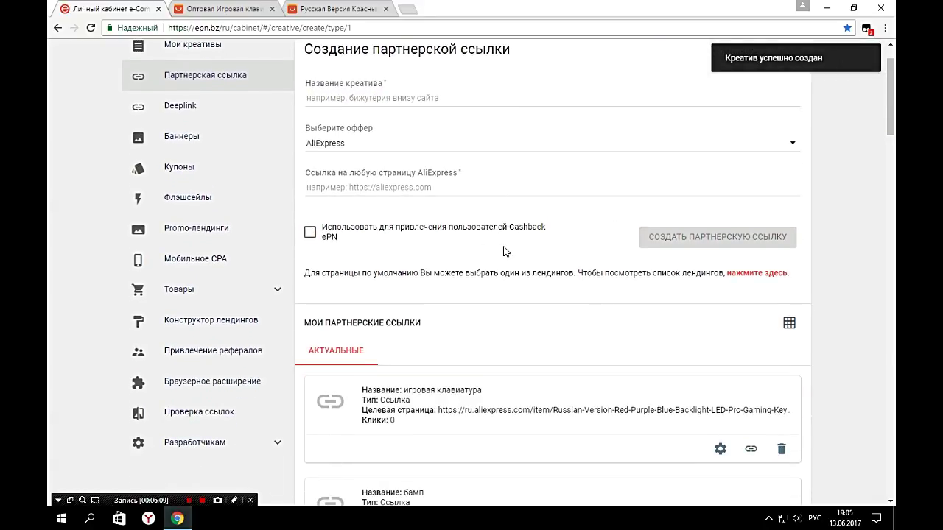
{"action": "scroll", "coordinate": [431, 396], "scroll_direction": "down", "scroll_amount": 1}
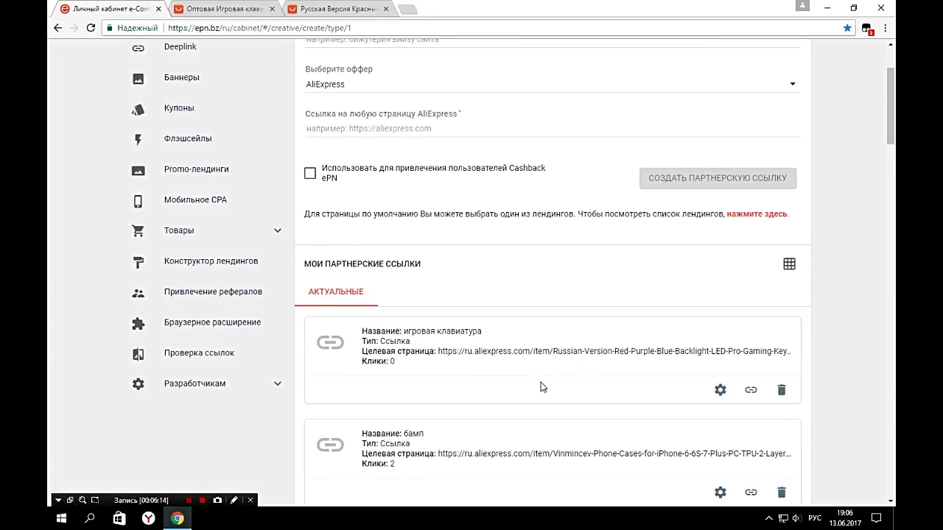
{"action": "left_click", "coordinate": [751, 391]}
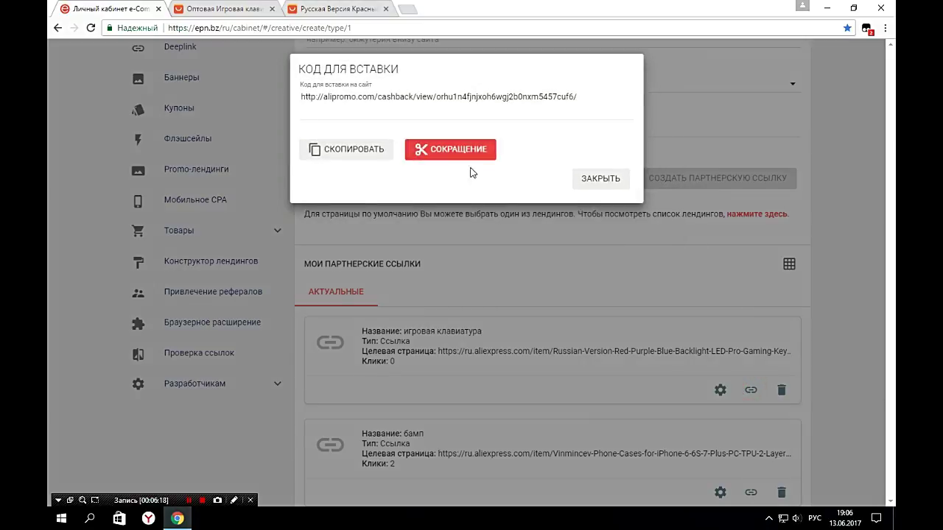
{"action": "left_click", "coordinate": [589, 104]}
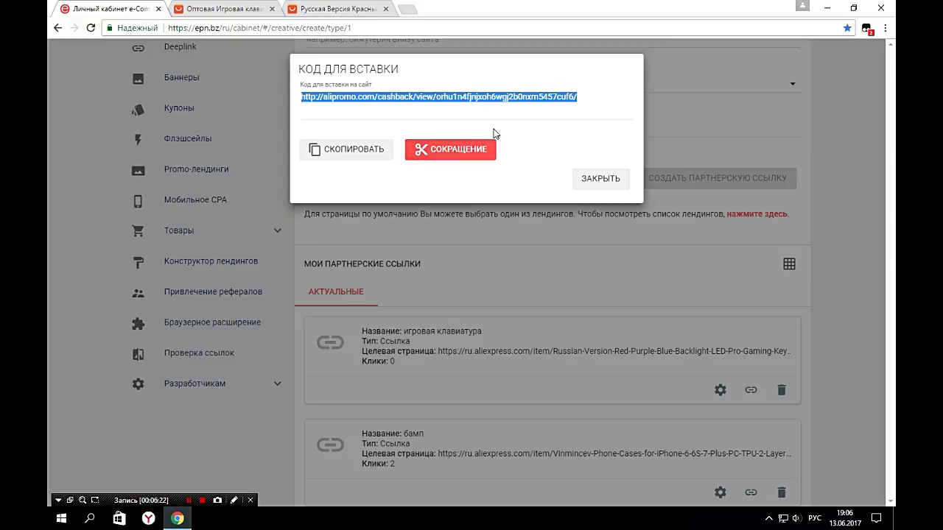
{"action": "left_click", "coordinate": [435, 151]}
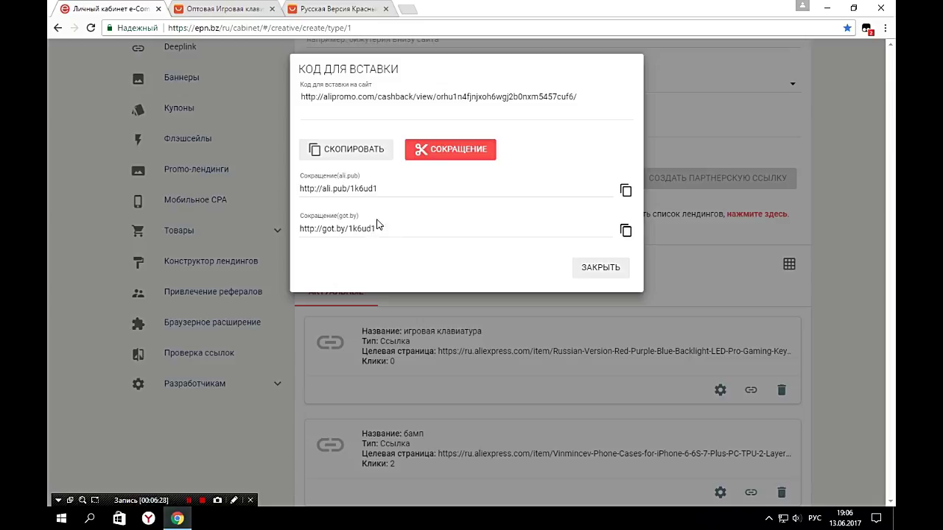
{"action": "left_click", "coordinate": [626, 192]}
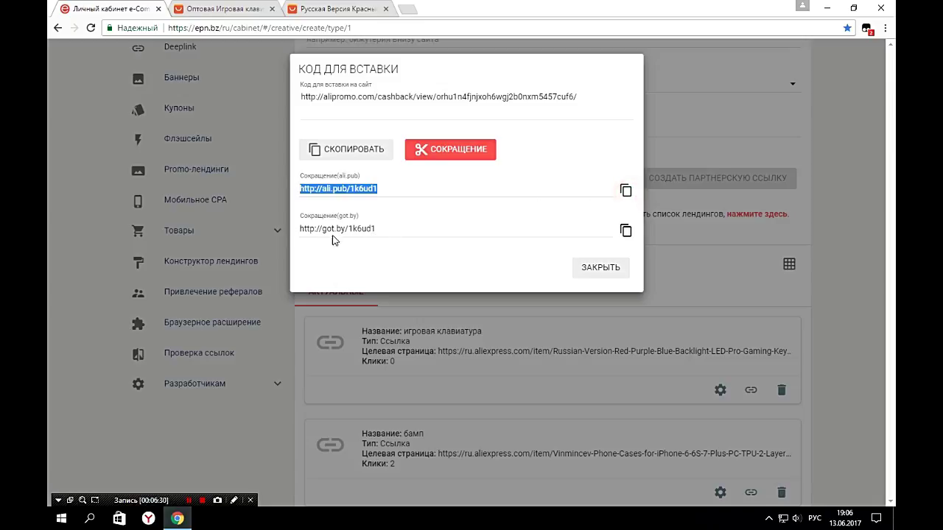
Test the copied link in a new tab, follow its cashback purchase offer, look over that page, and close the tab and the code dialog
{"action": "left_click", "coordinate": [408, 8]}
{"action": "key", "text": "ctrl+v"}
{"action": "key", "text": "Return"}
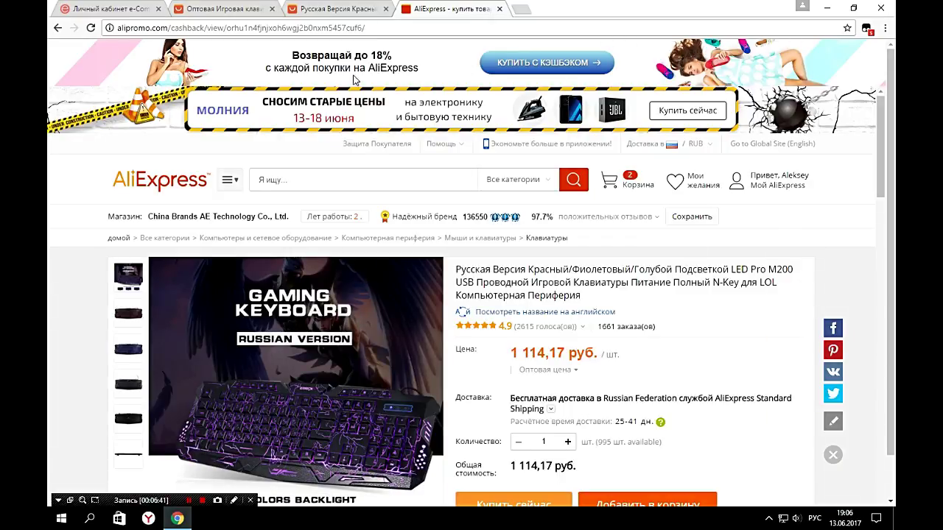
{"action": "left_click", "coordinate": [523, 66]}
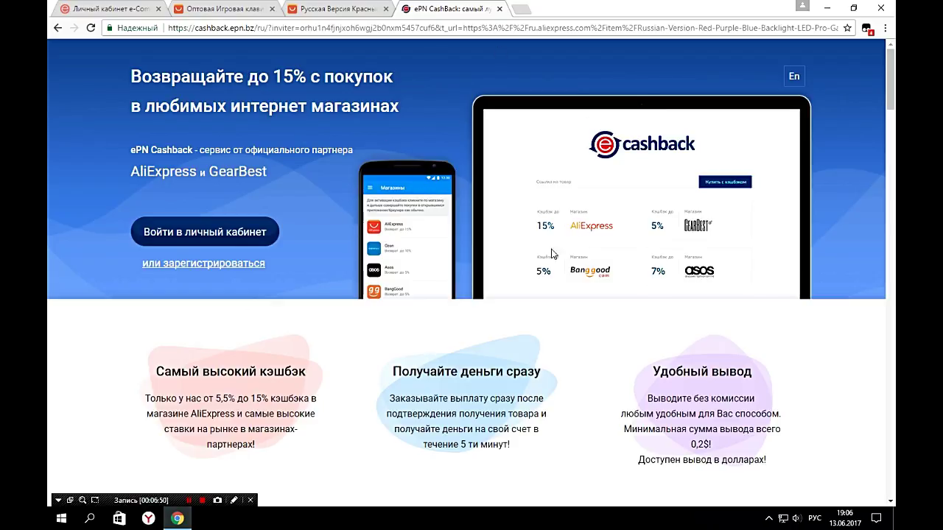
{"action": "scroll", "coordinate": [508, 198], "scroll_direction": "down", "scroll_amount": 2}
{"action": "scroll", "coordinate": [480, 230], "scroll_direction": "up", "scroll_amount": 2}
{"action": "left_click", "coordinate": [500, 9]}
{"action": "left_click", "coordinate": [615, 267]}
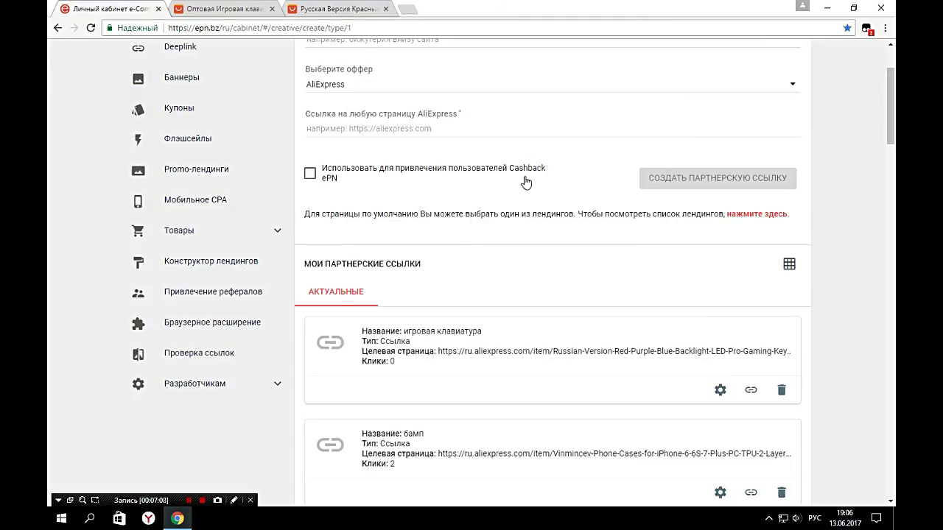
Start a new Deeplink in the tools section and name the creative "Смартфоны"
{"action": "scroll", "coordinate": [476, 180], "scroll_direction": "up", "scroll_amount": 3}
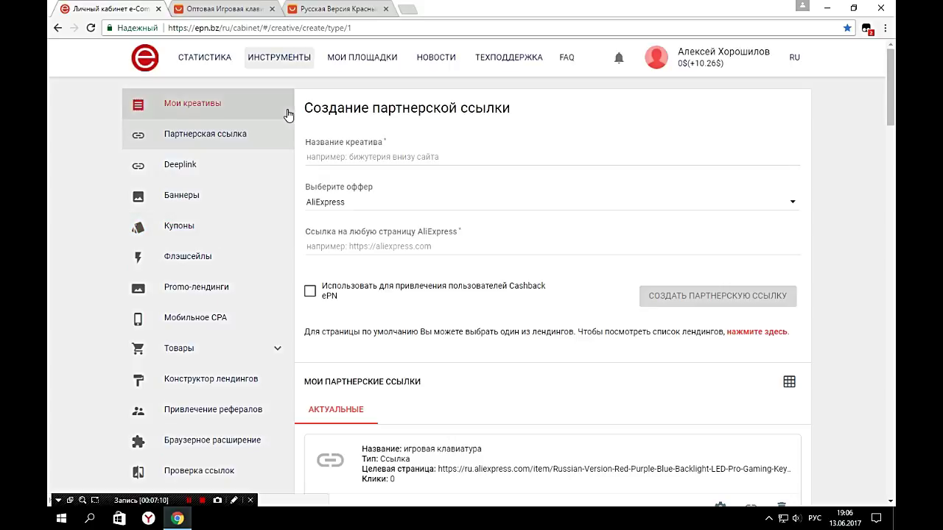
{"action": "left_click", "coordinate": [182, 165]}
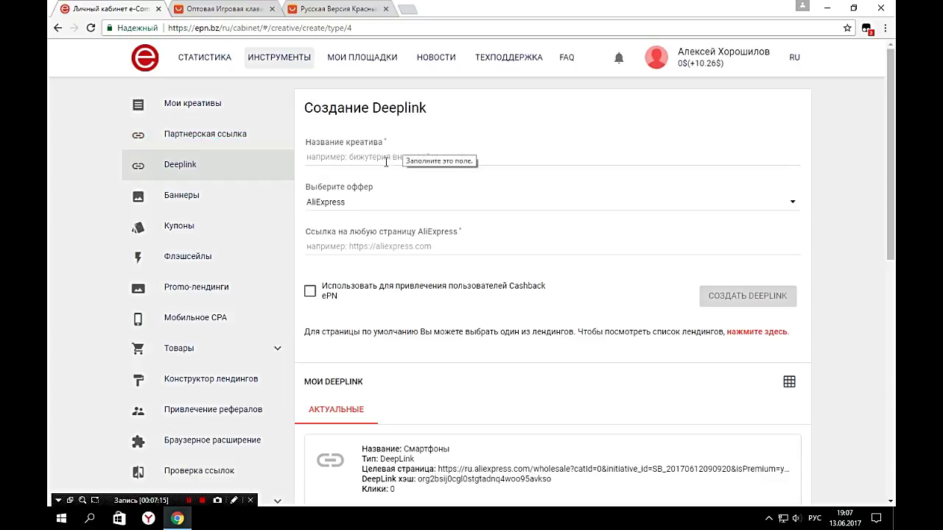
{"action": "left_click", "coordinate": [339, 156]}
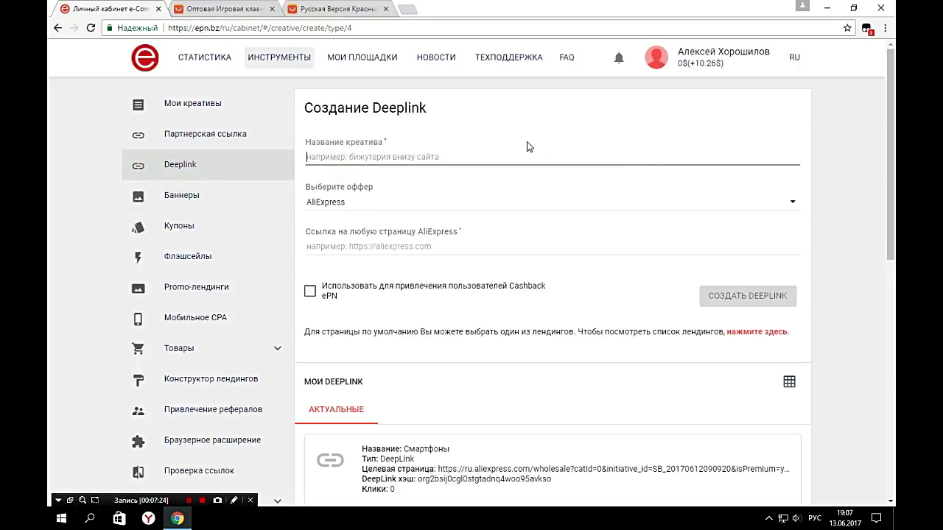
{"action": "type", "text": "См"}
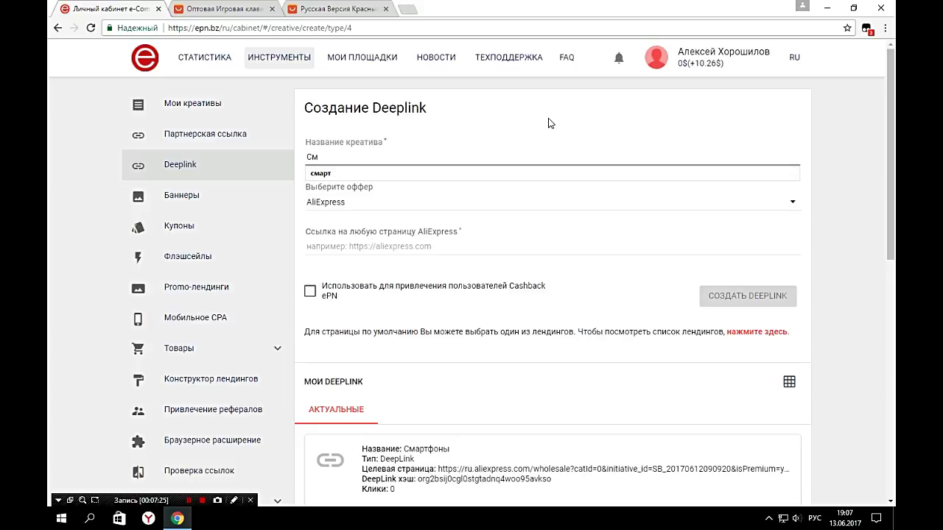
{"action": "type", "text": "ат"}
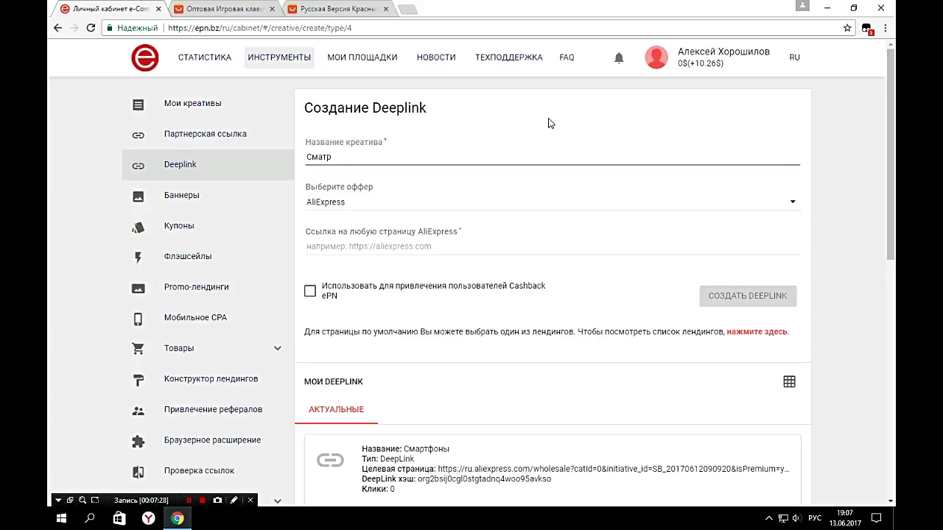
{"action": "key", "text": "BackSpace"}
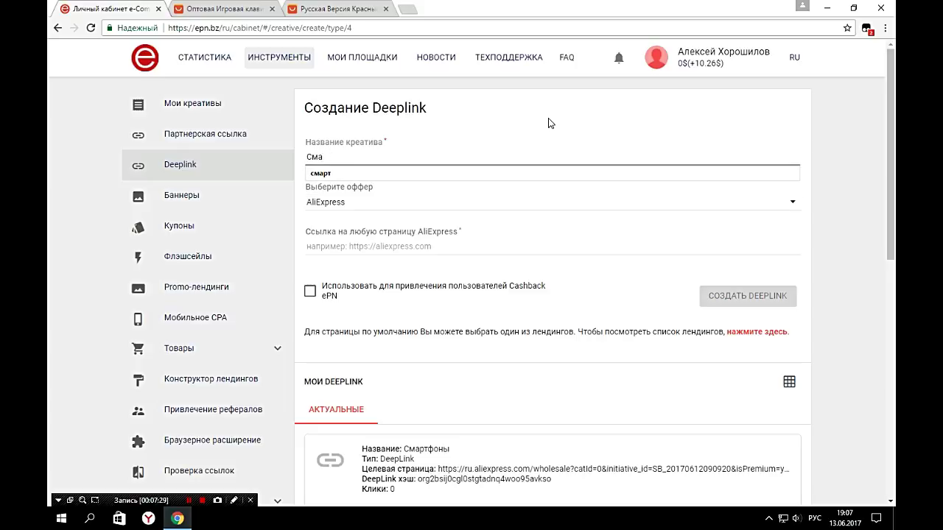
{"action": "type", "text": "ртфоны"}
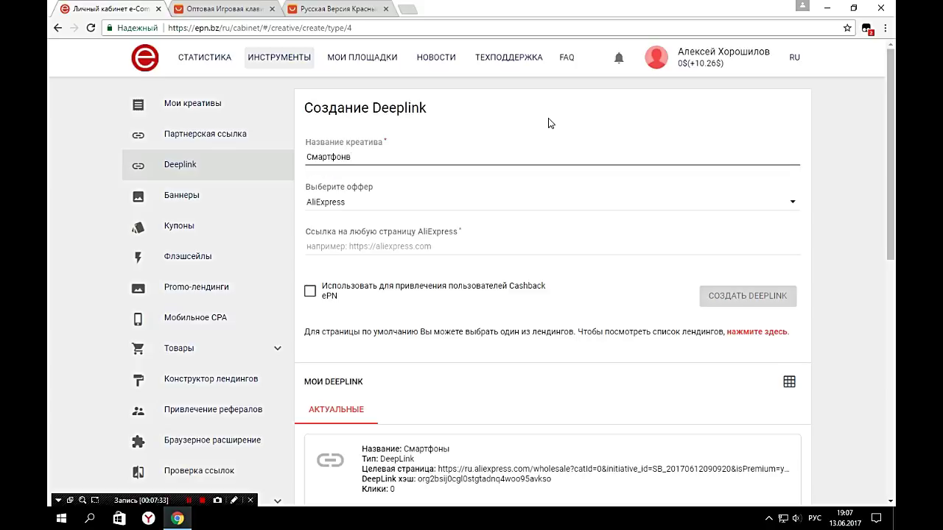
{"action": "key", "text": "Tab"}
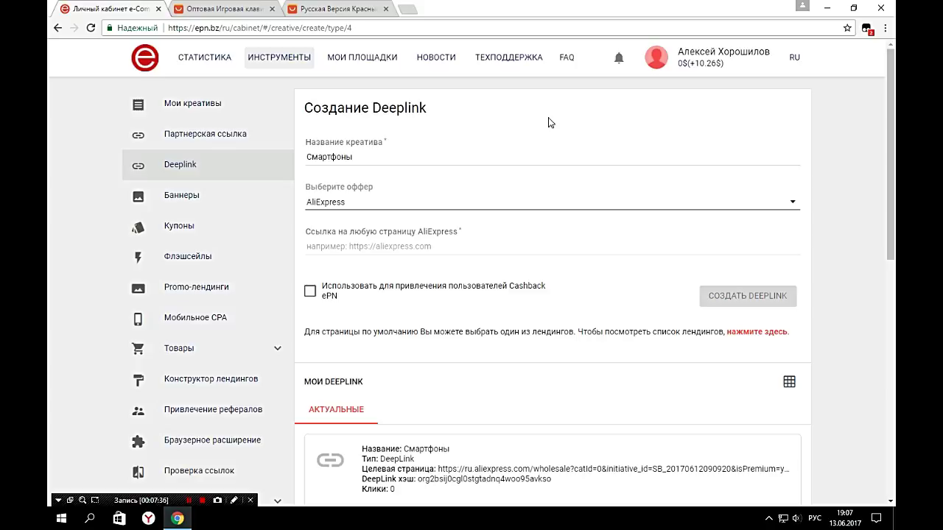
Switch to AliExpress, close the keyboard's product page and search for "Смартфоны"
{"action": "left_click", "coordinate": [228, 8]}
{"action": "left_click", "coordinate": [328, 8]}
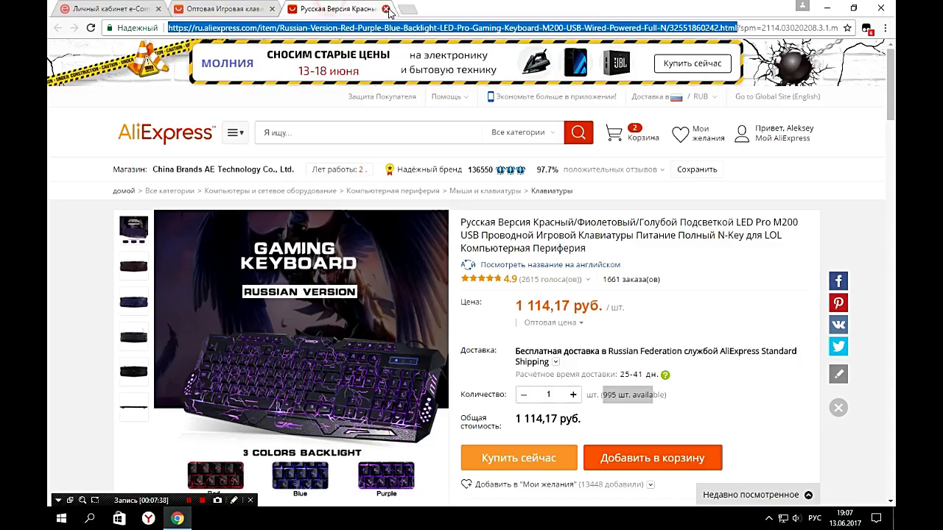
{"action": "left_click", "coordinate": [186, 8]}
{"action": "scroll", "coordinate": [243, 127], "scroll_direction": "up", "scroll_amount": 4}
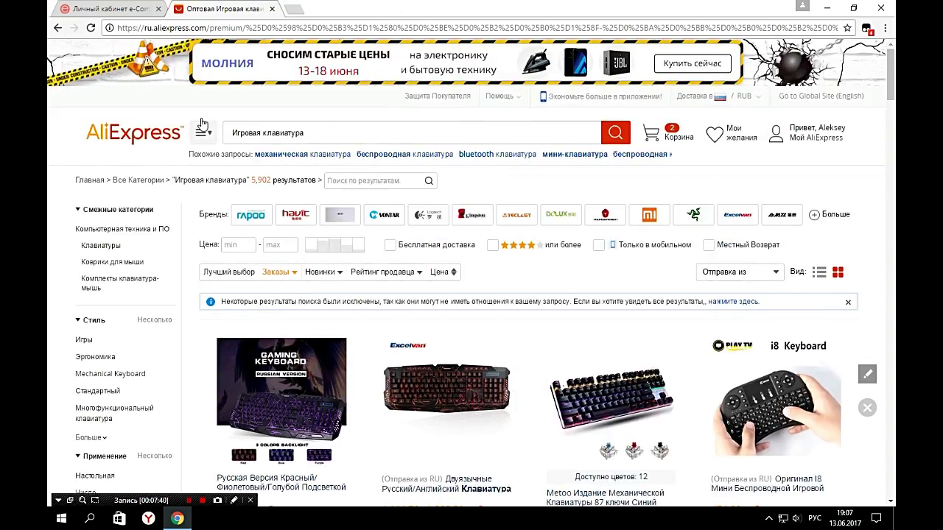
{"action": "left_click", "coordinate": [326, 133]}
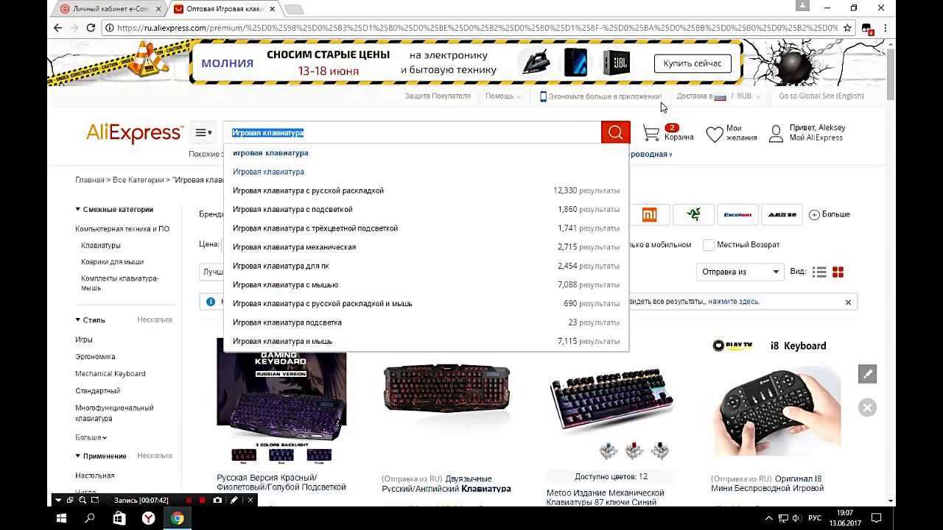
{"action": "type", "text": "сма"}
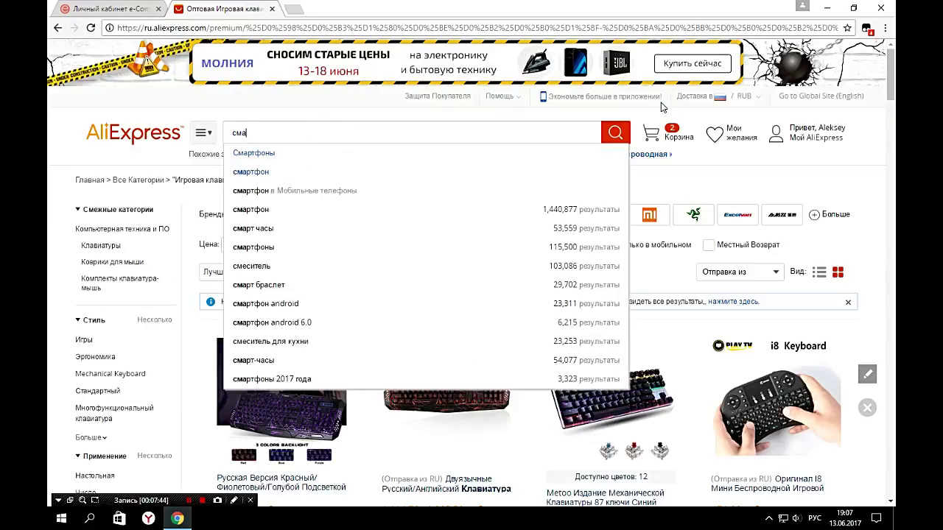
{"action": "type", "text": "ртфон"}
{"action": "key", "text": "Up"}
{"action": "key", "text": "Return"}
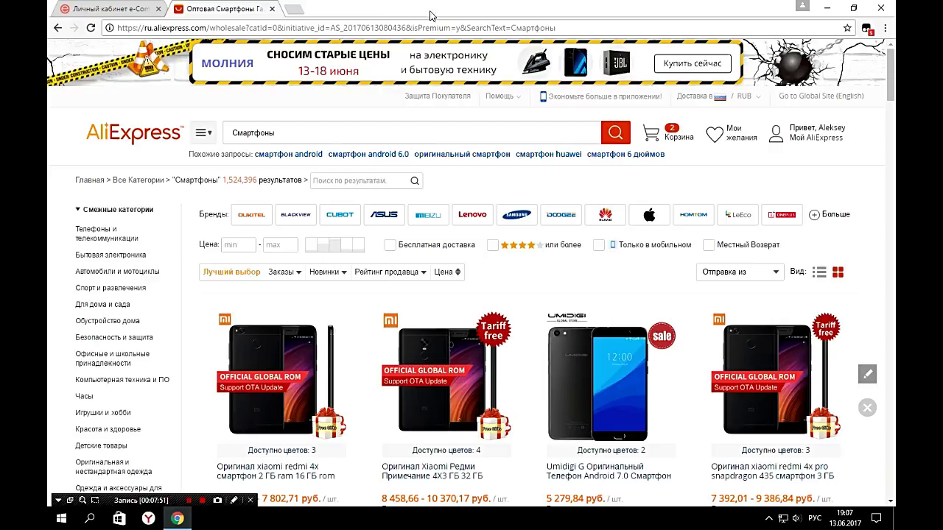
Use the smartphone search results' address as the Deeplink's target page, keeping the AliExpress offer, and enable use for attracting Cashback ePN users
{"action": "left_click", "coordinate": [470, 30]}
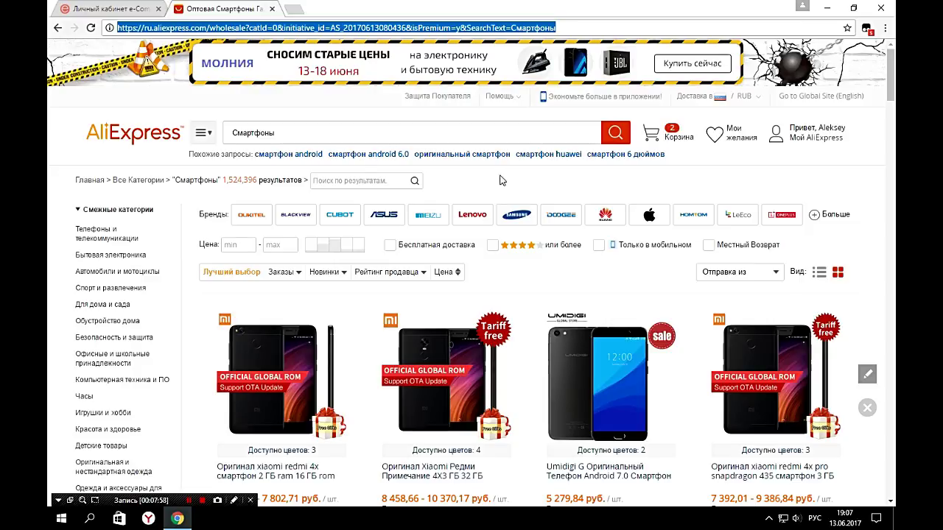
{"action": "left_click", "coordinate": [122, 10]}
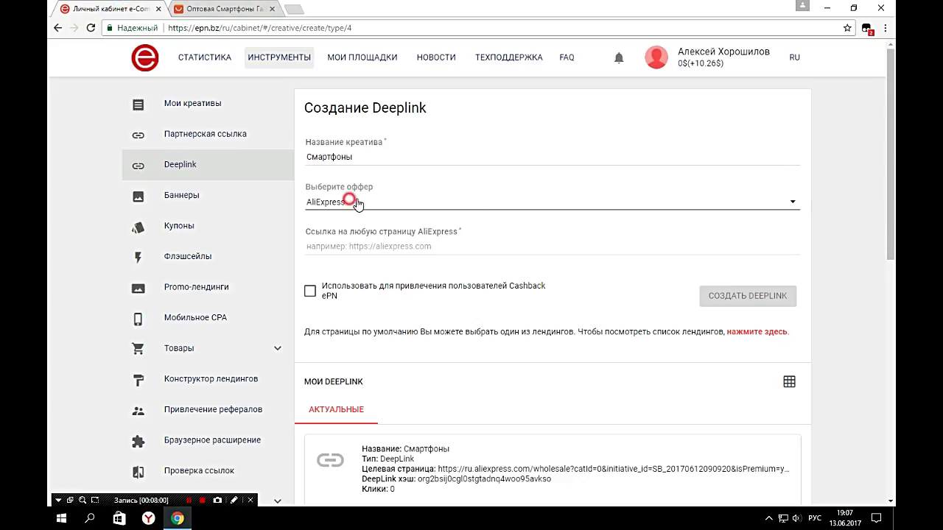
{"action": "left_click", "coordinate": [387, 203]}
{"action": "left_click", "coordinate": [415, 169]}
{"action": "left_click", "coordinate": [341, 241]}
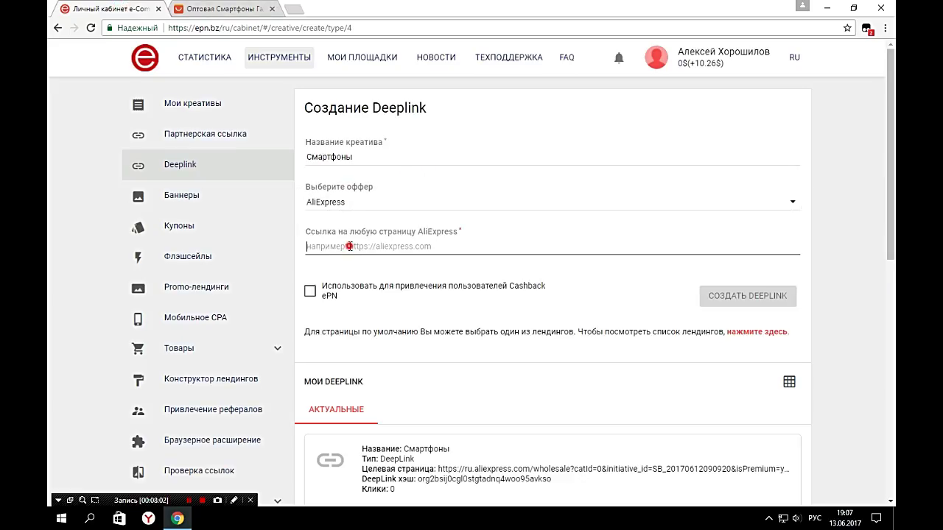
{"action": "key", "text": "ctrl+v"}
{"action": "left_click", "coordinate": [310, 291]}
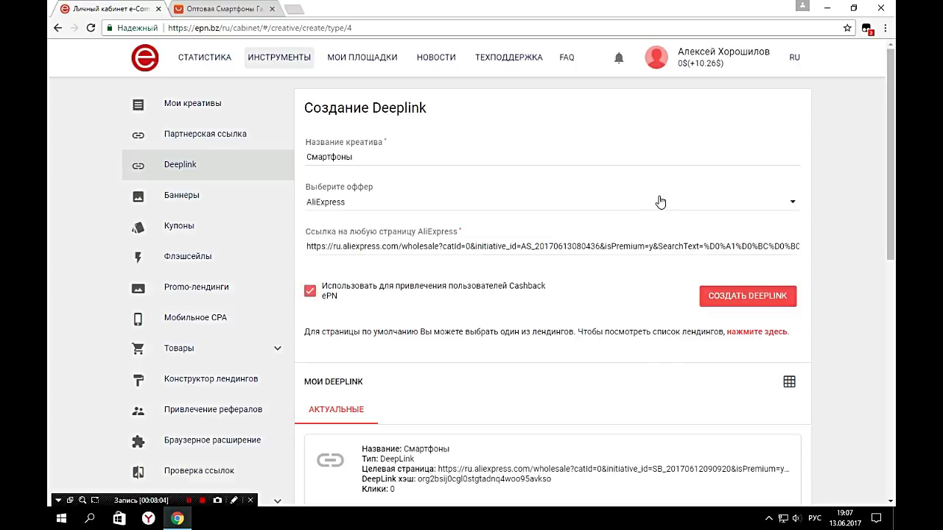
Create the "Смартфоны" Deeplink, generate shortened versions of its partner link and copy the ali.pub one
{"action": "left_click", "coordinate": [748, 294]}
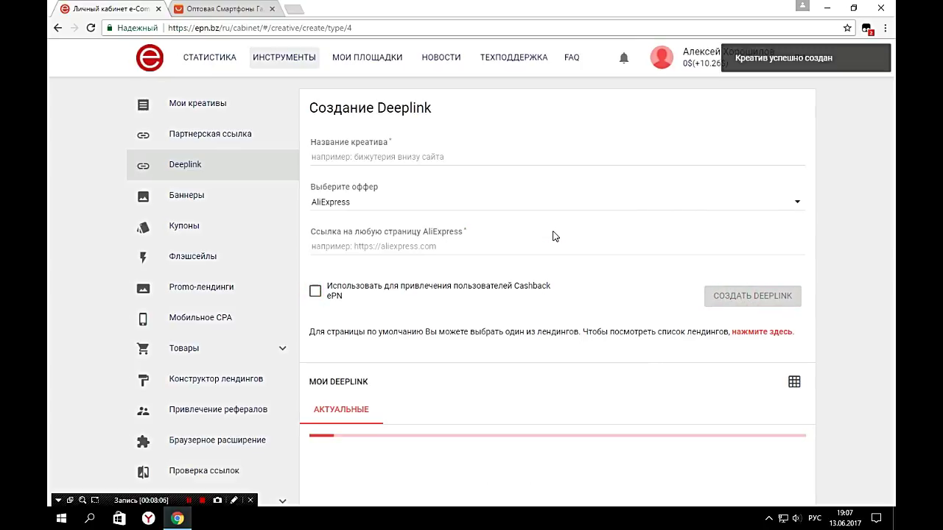
{"action": "scroll", "coordinate": [465, 304], "scroll_direction": "down", "scroll_amount": 3}
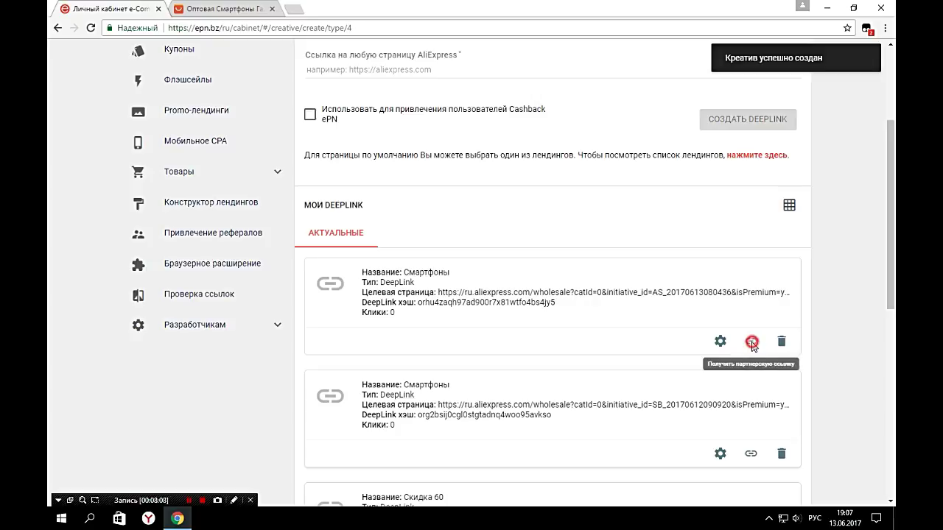
{"action": "left_click", "coordinate": [750, 341]}
{"action": "left_click", "coordinate": [436, 226]}
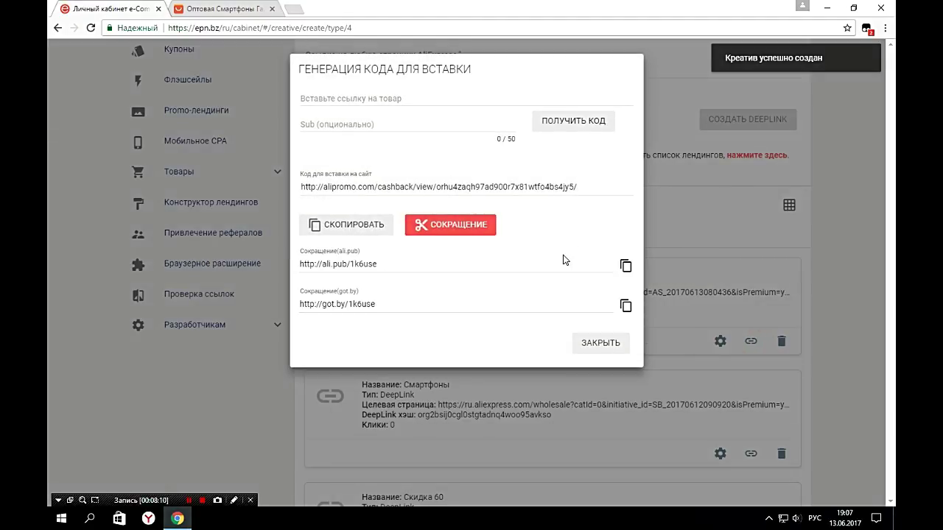
{"action": "left_click", "coordinate": [625, 266]}
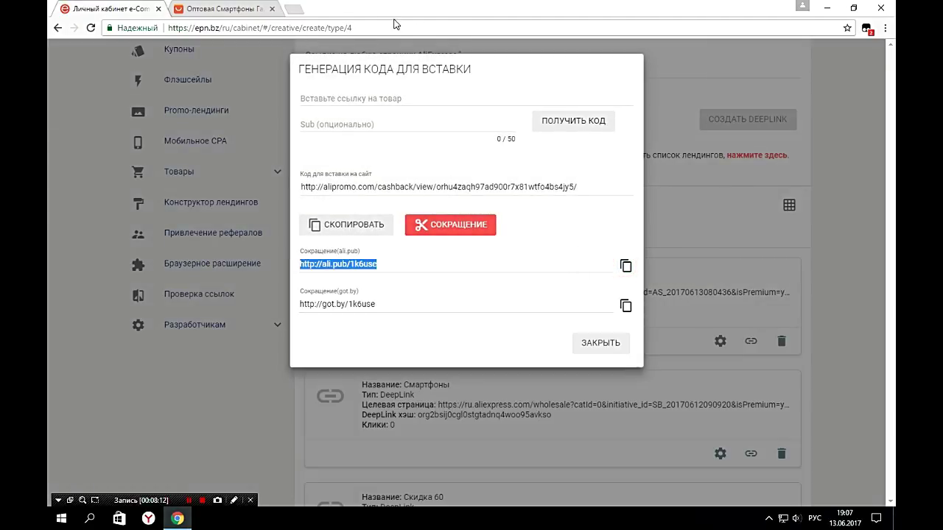
Test the copied Deeplink in a new tab, look over the smartphone results it leads to, and close the tab and the code dialog
{"action": "left_click", "coordinate": [295, 9]}
{"action": "key", "text": "ctrl+v"}
{"action": "key", "text": "Return"}
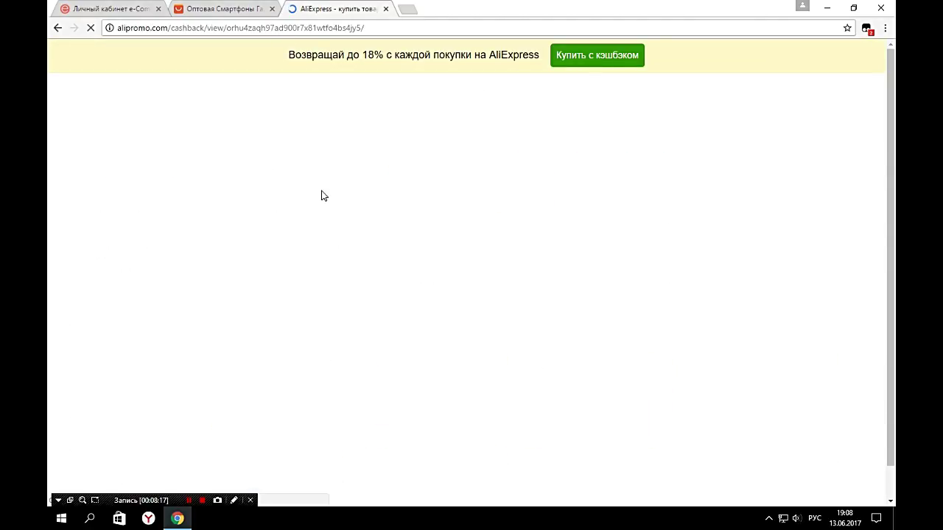
{"action": "scroll", "coordinate": [515, 295], "scroll_direction": "down", "scroll_amount": 4}
{"action": "scroll", "coordinate": [593, 260], "scroll_direction": "up", "scroll_amount": 4}
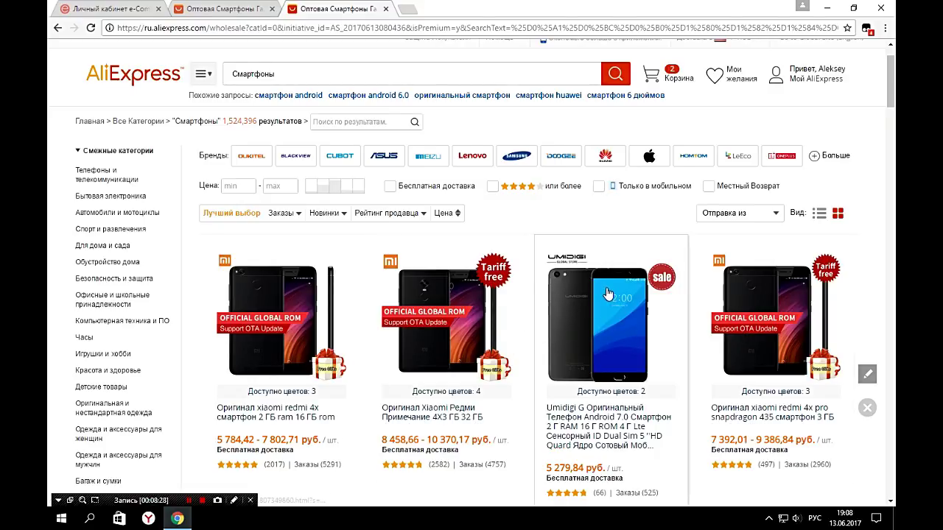
{"action": "scroll", "coordinate": [608, 294], "scroll_direction": "up", "scroll_amount": 1}
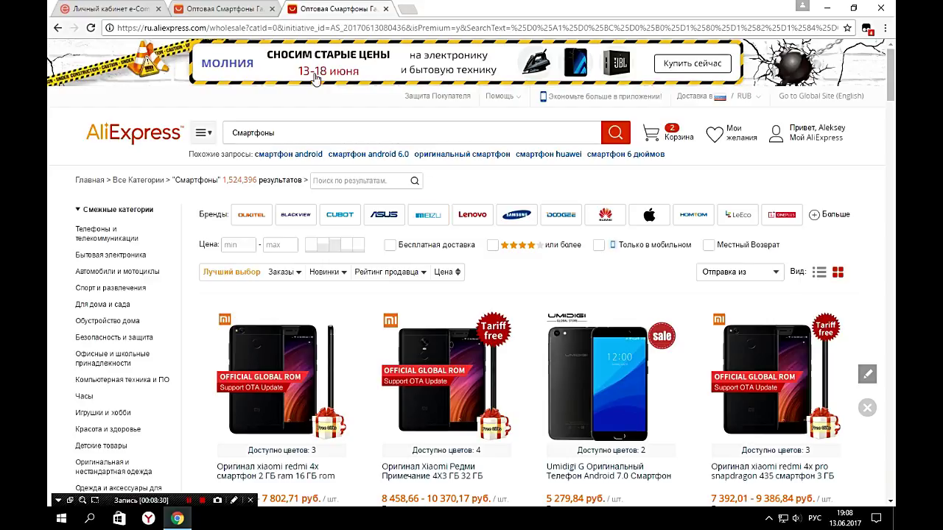
{"action": "left_click", "coordinate": [383, 9]}
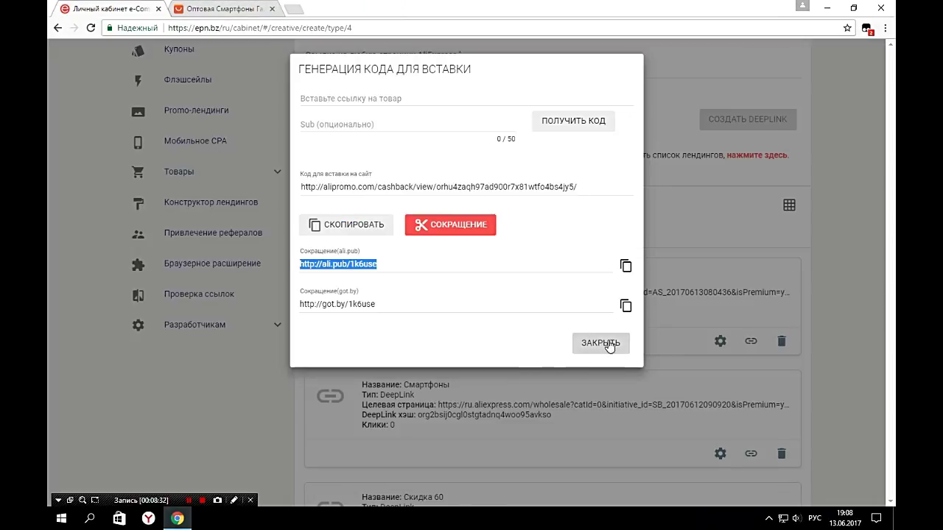
{"action": "left_click", "coordinate": [604, 343]}
Open the list of own platforms and check the approval status of the Facebook and OK group entries
{"action": "scroll", "coordinate": [350, 232], "scroll_direction": "up", "scroll_amount": 1}
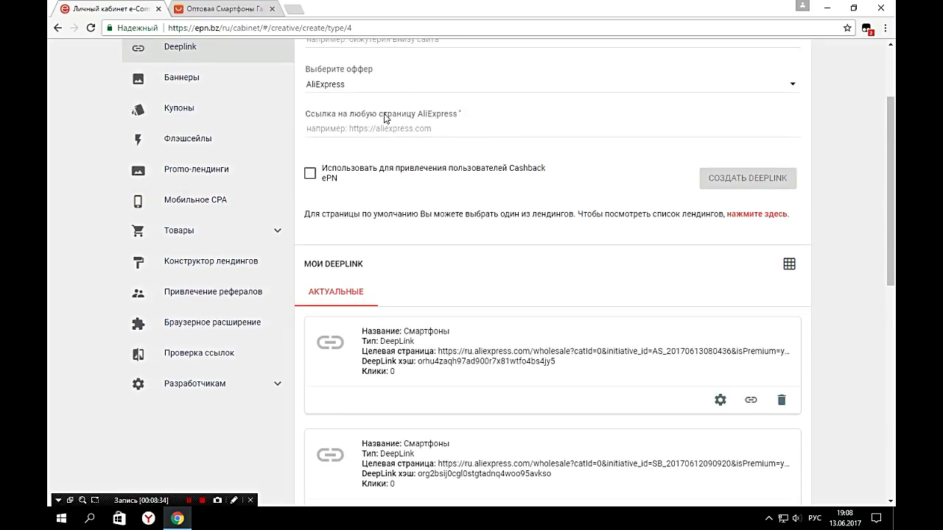
{"action": "scroll", "coordinate": [287, 131], "scroll_direction": "up", "scroll_amount": 2}
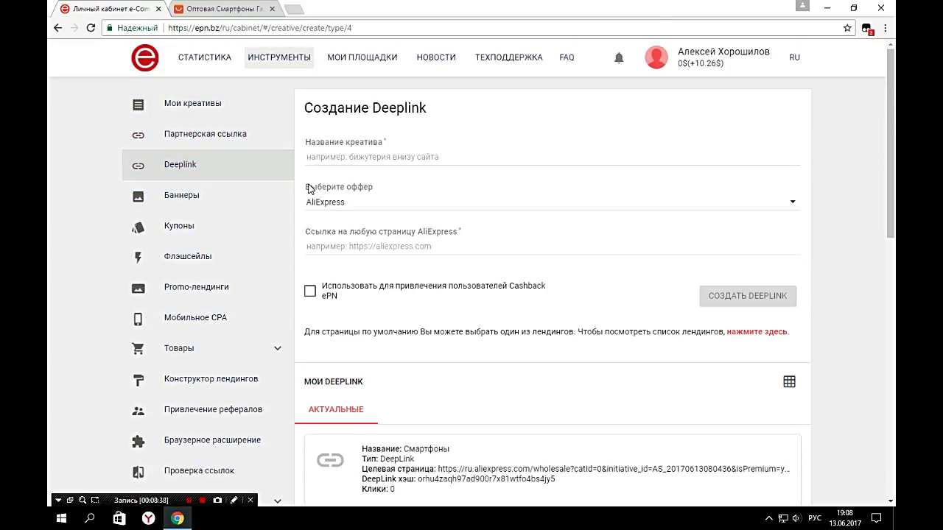
{"action": "left_click", "coordinate": [363, 59]}
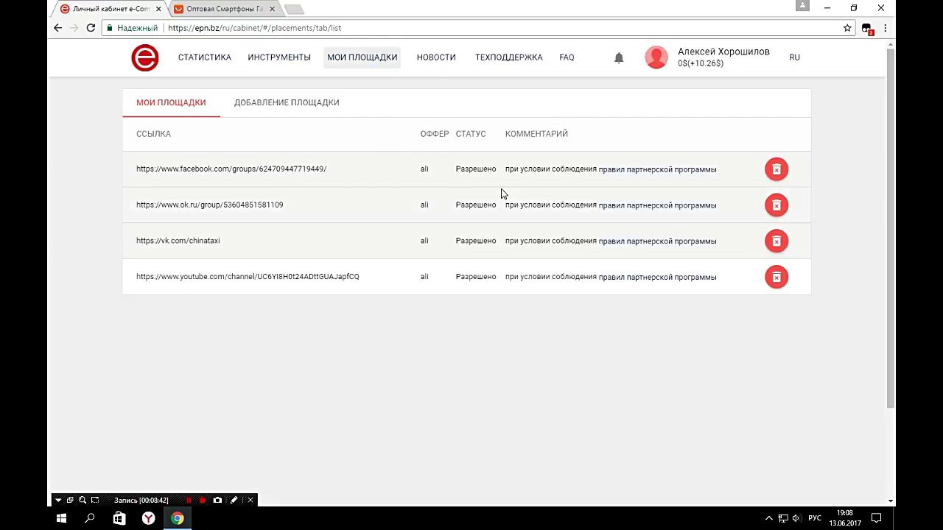
{"action": "double_click", "coordinate": [455, 172]}
{"action": "double_click", "coordinate": [453, 204]}
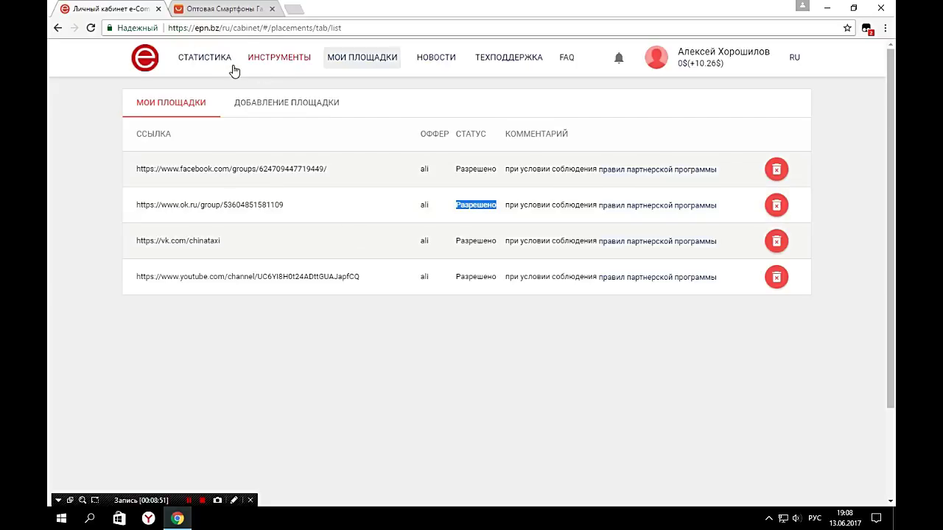
Open the general statistics and look over the filters and the daily chart
{"action": "left_click", "coordinate": [185, 57]}
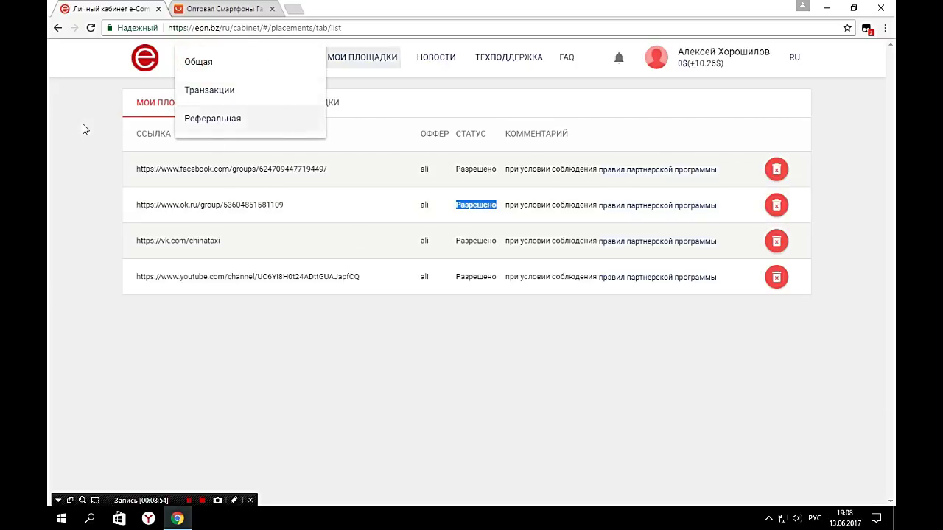
{"action": "left_click", "coordinate": [199, 64]}
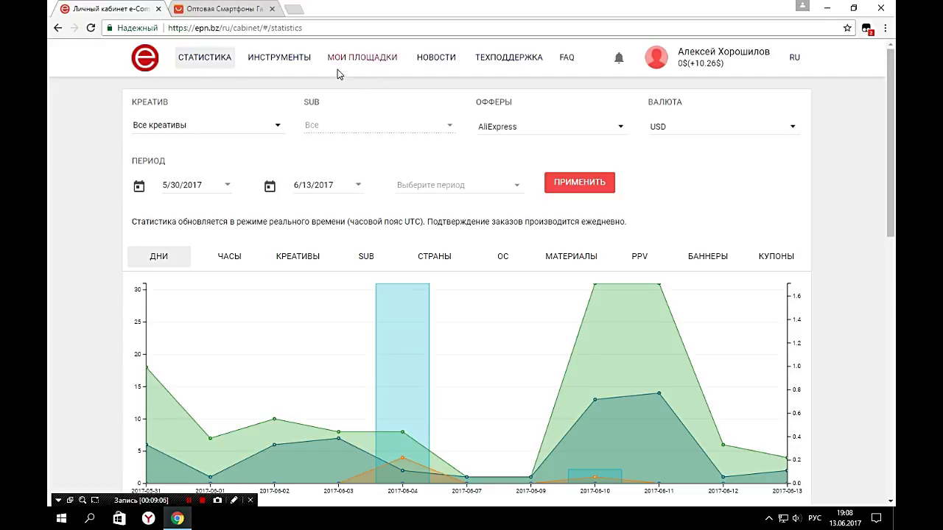
{"action": "scroll", "coordinate": [446, 319], "scroll_direction": "down", "scroll_amount": 1}
{"action": "scroll", "coordinate": [427, 301], "scroll_direction": "up", "scroll_amount": 1}
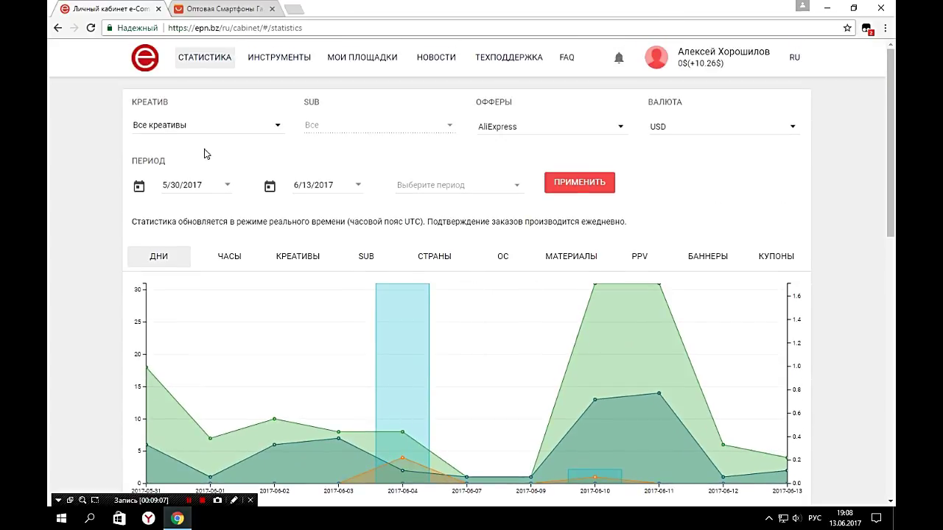
Open the transaction statistics, check the turnover and total of the spinner order, and view the referral statistics
{"action": "left_click", "coordinate": [204, 56]}
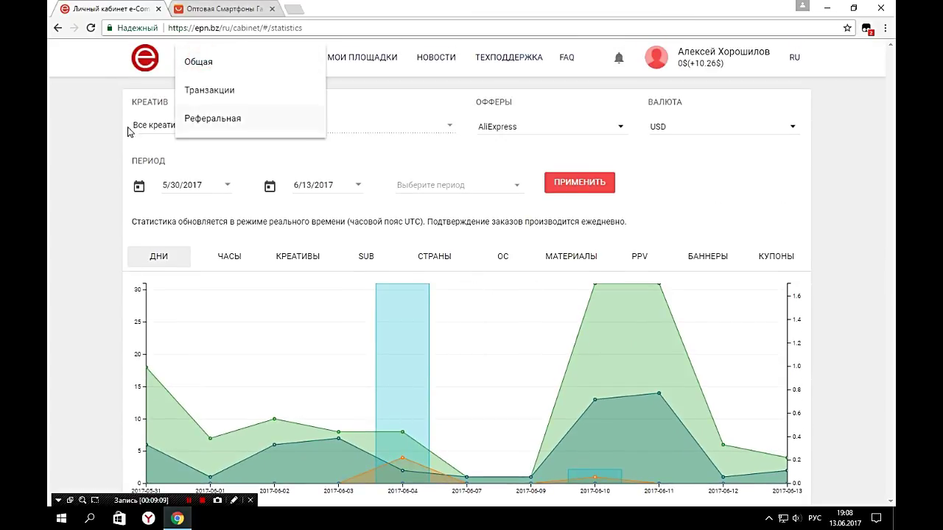
{"action": "left_click", "coordinate": [203, 101]}
{"action": "scroll", "coordinate": [221, 280], "scroll_direction": "down", "scroll_amount": 2}
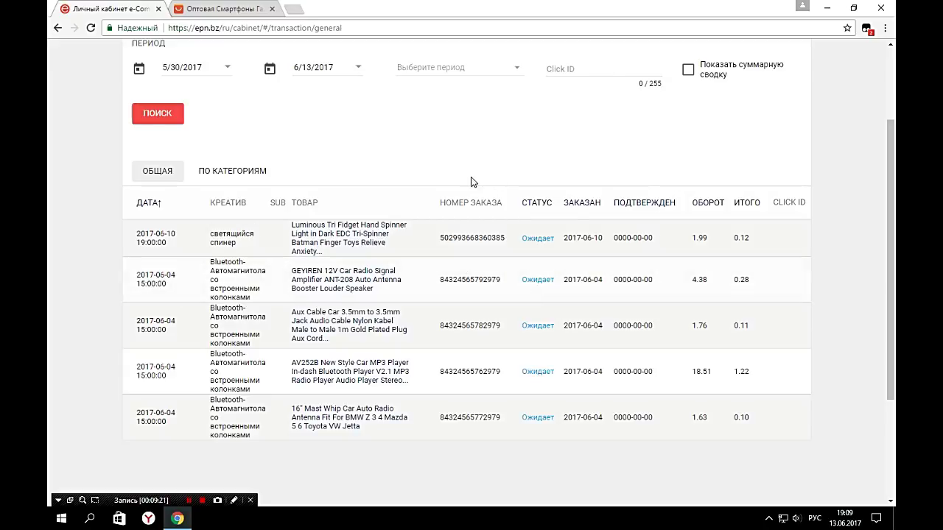
{"action": "double_click", "coordinate": [694, 240]}
{"action": "left_click_drag", "start_coordinate": [754, 238], "coordinate": [738, 241]}
{"action": "scroll", "coordinate": [434, 299], "scroll_direction": "up", "scroll_amount": 2}
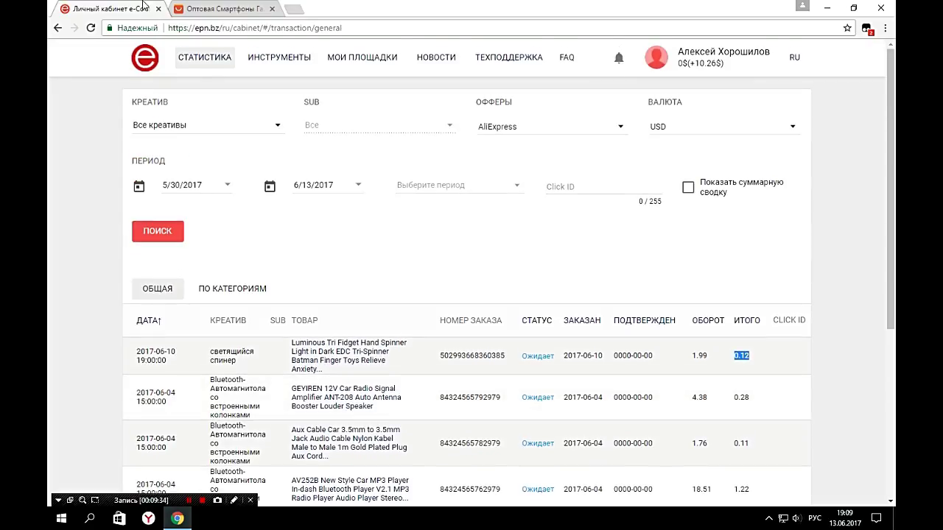
{"action": "left_click", "coordinate": [205, 57]}
{"action": "left_click", "coordinate": [211, 122]}
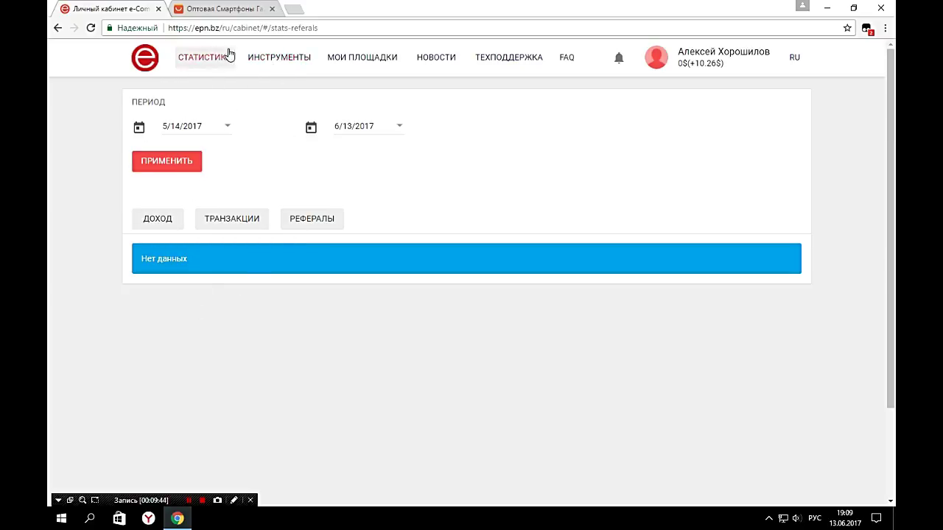
In the referral attraction tool, get the referral link for the ePN main page, shorten it and copy the ali.pub version
{"action": "left_click", "coordinate": [283, 61]}
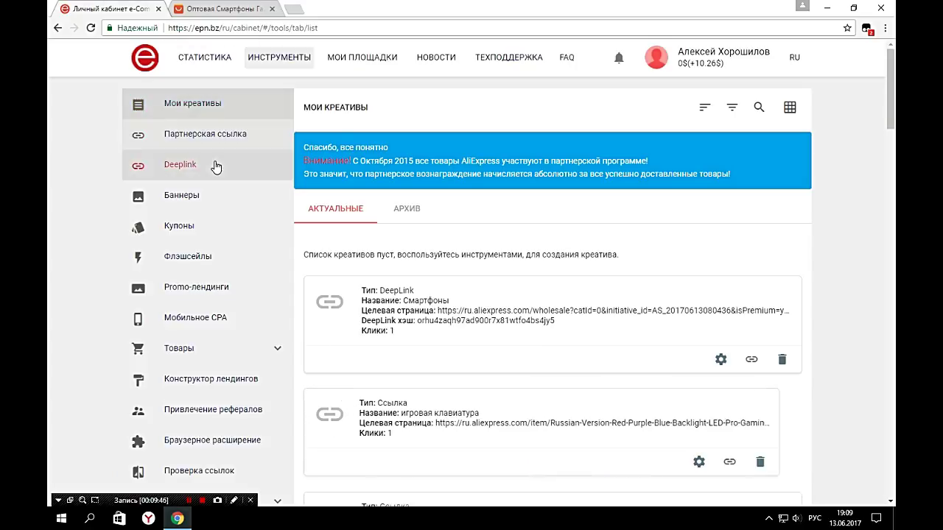
{"action": "scroll", "coordinate": [215, 167], "scroll_direction": "down", "scroll_amount": 2}
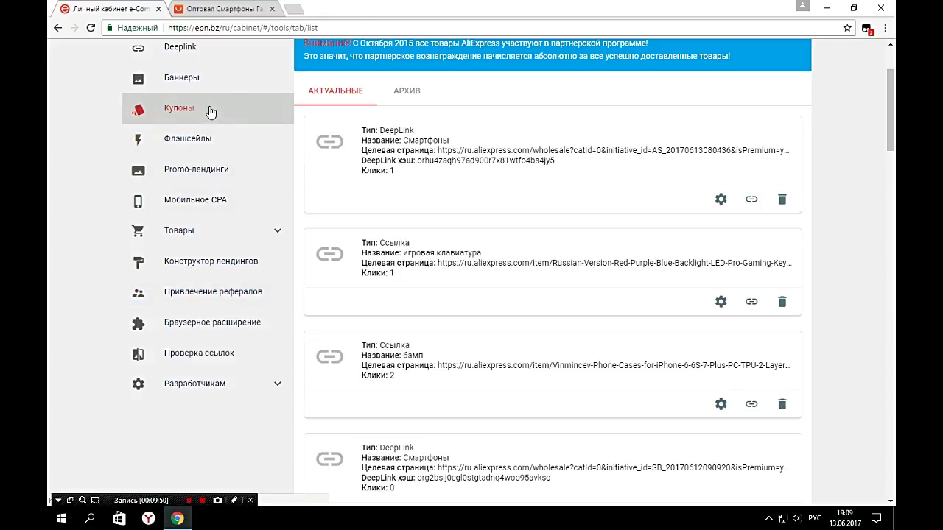
{"action": "scroll", "coordinate": [238, 133], "scroll_direction": "up", "scroll_amount": 1}
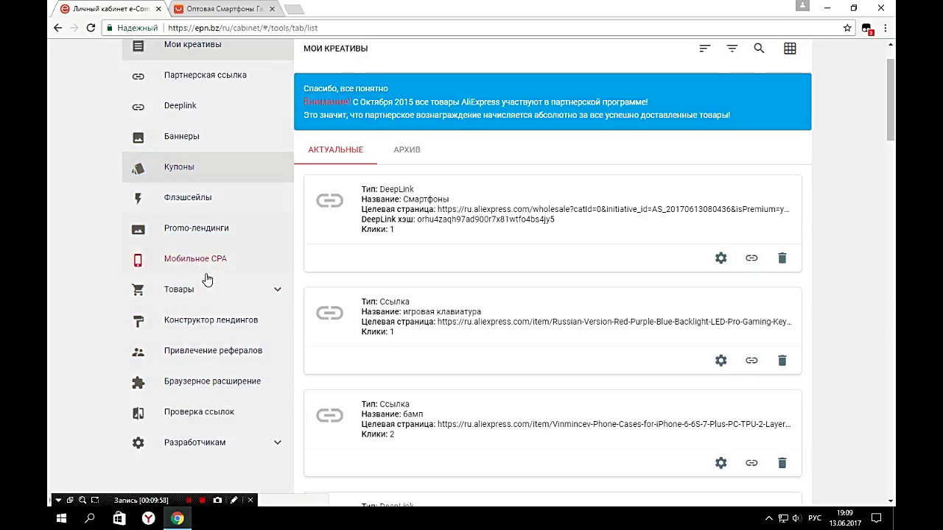
{"action": "scroll", "coordinate": [226, 265], "scroll_direction": "down", "scroll_amount": 1}
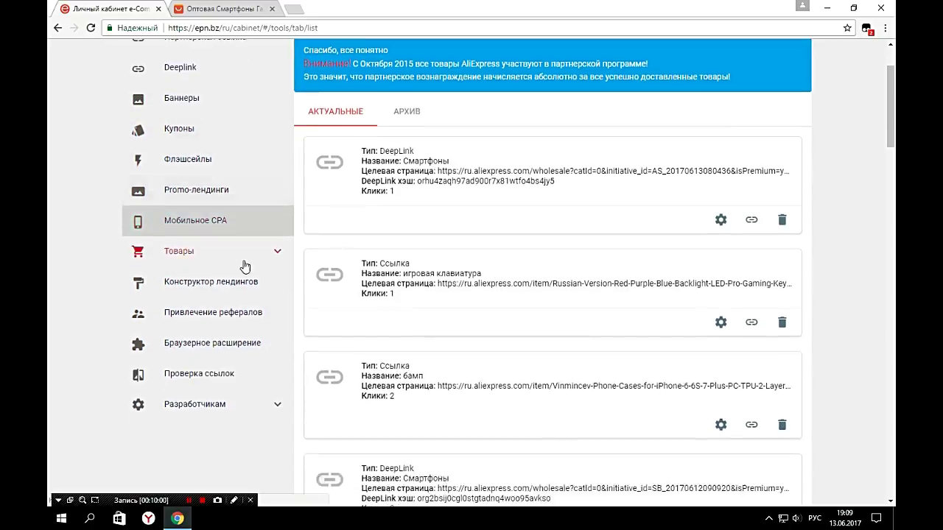
{"action": "left_click", "coordinate": [218, 294]}
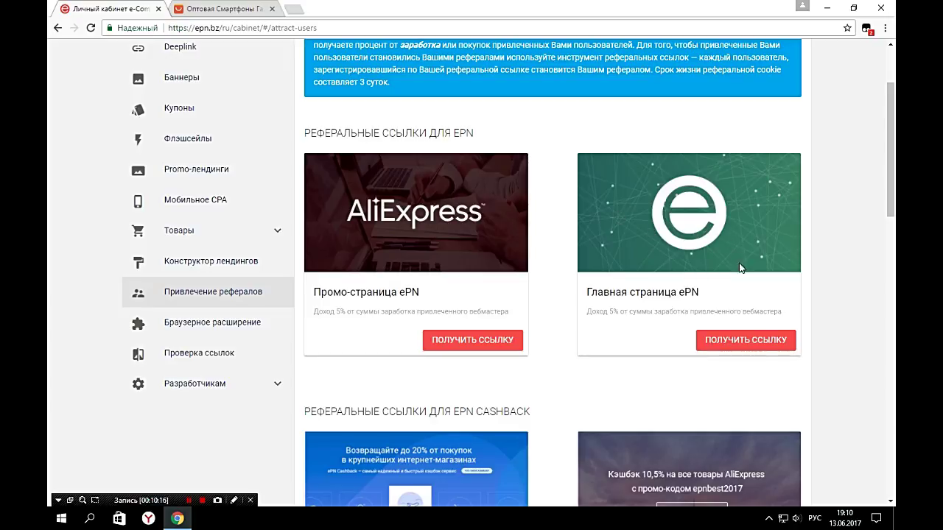
{"action": "left_click", "coordinate": [728, 343]}
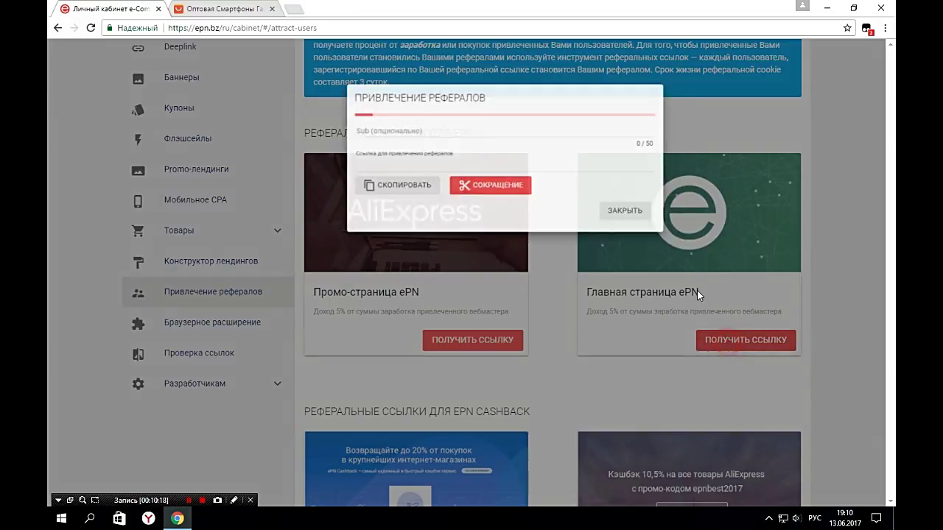
{"action": "left_click", "coordinate": [442, 161]}
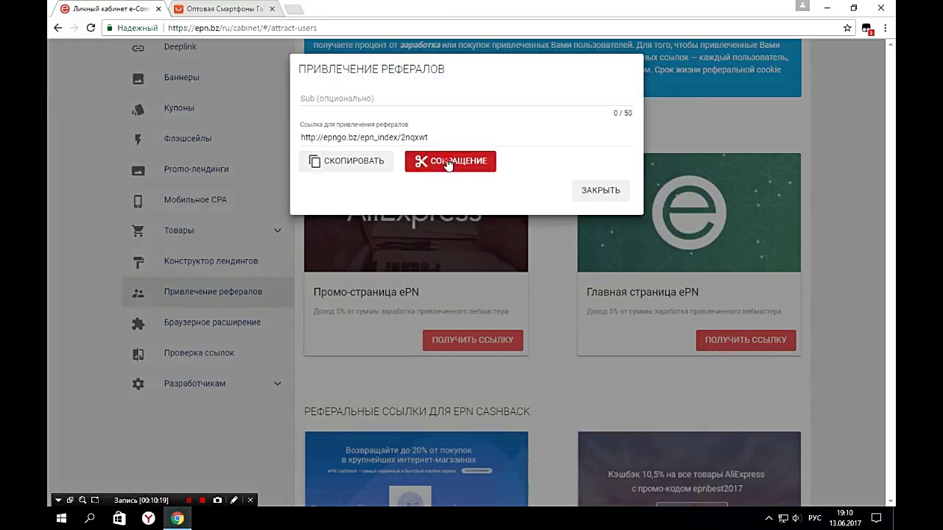
{"action": "left_click", "coordinate": [625, 202]}
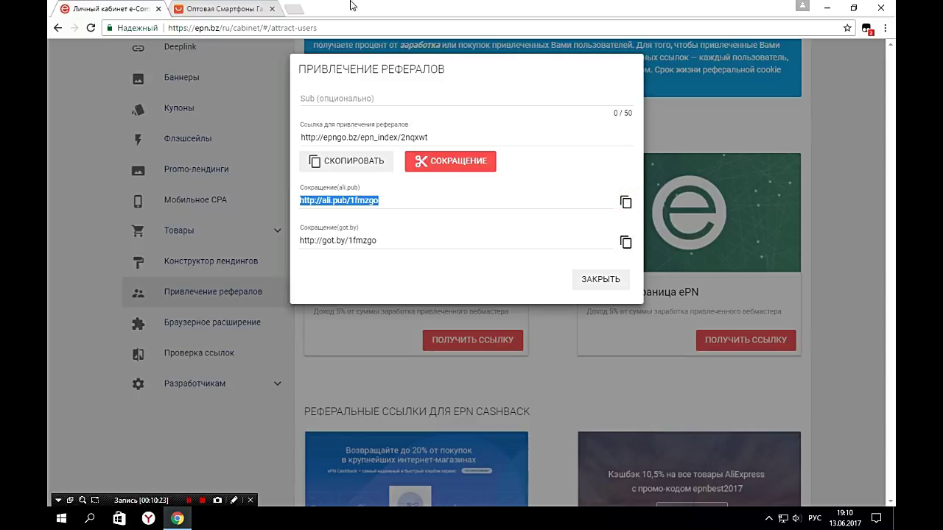
Test the copied referral link in a new tab, close the tab and the link dialog, and view the ePN Cashback referral links
{"action": "left_click", "coordinate": [296, 9]}
{"action": "key", "text": "ctrl+v"}
{"action": "key", "text": "Return"}
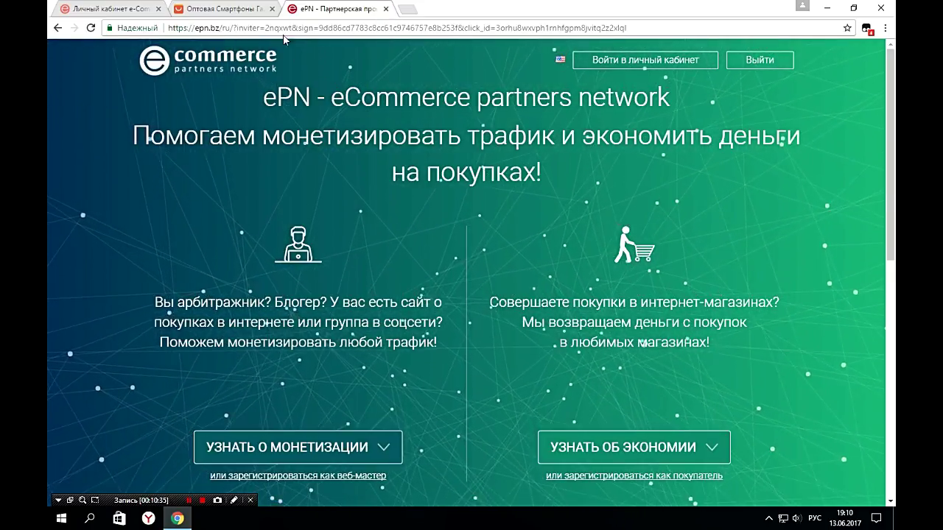
{"action": "left_click", "coordinate": [385, 9]}
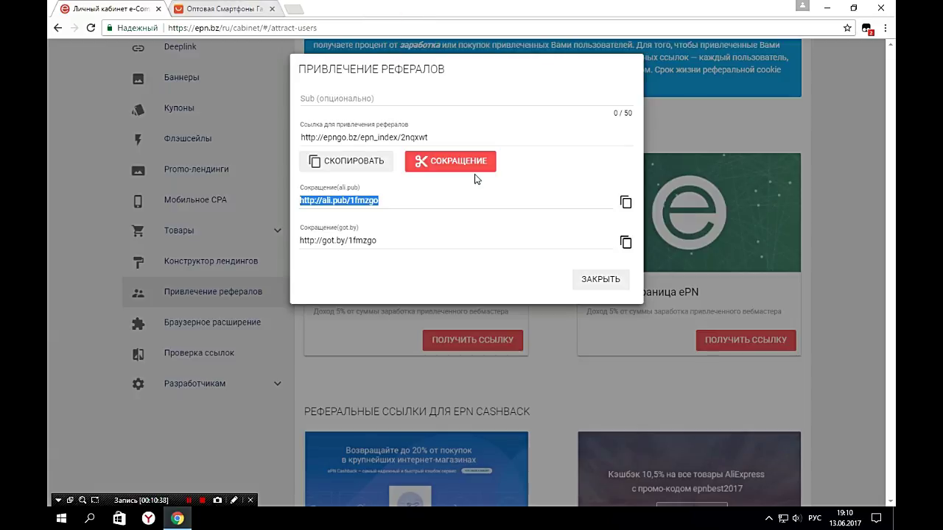
{"action": "left_click", "coordinate": [610, 287]}
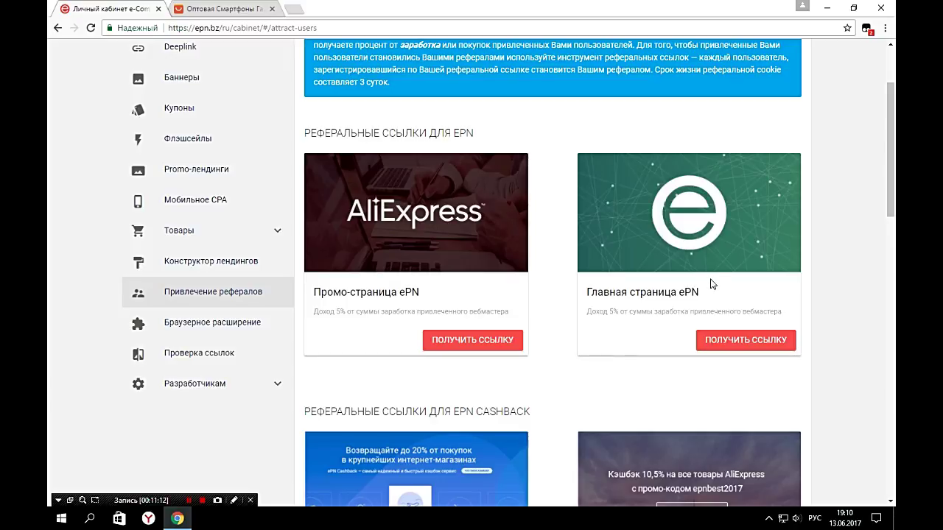
{"action": "scroll", "coordinate": [634, 316], "scroll_direction": "down", "scroll_amount": 3}
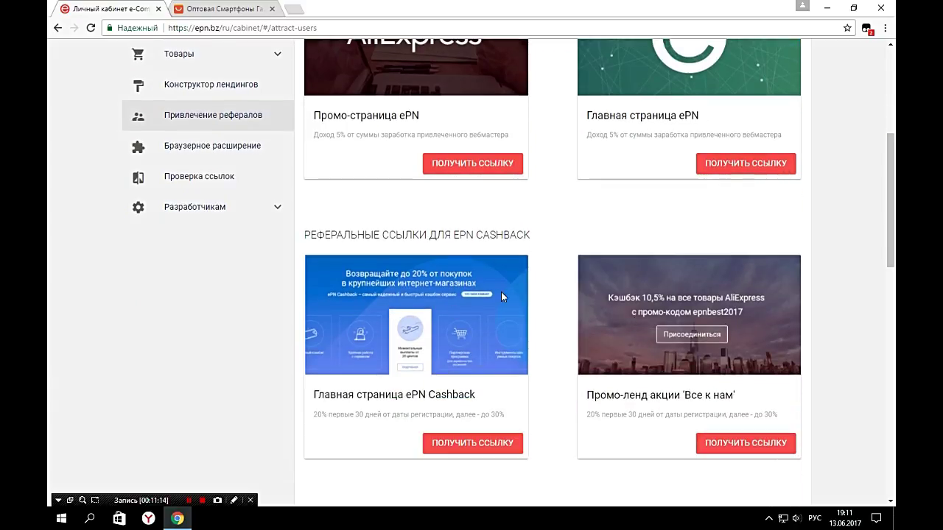